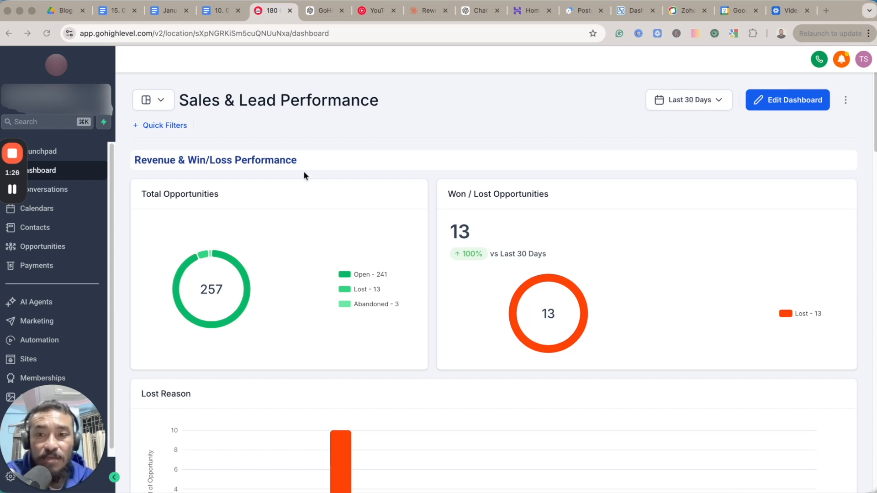
Open the shared dashboard named Dashboard and review its widgets down to the Google Analytics Report.
left_click(162, 101)
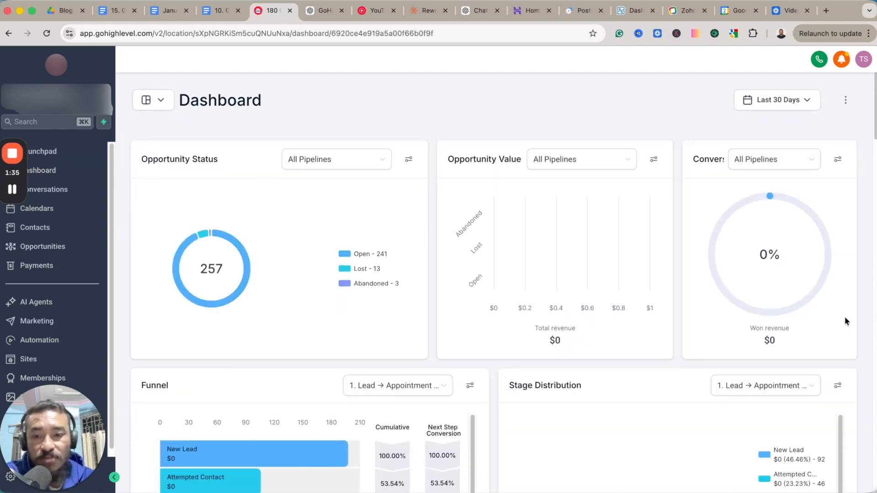
scroll(845, 319, "down", 5)
scroll(844, 316, "down", 10)
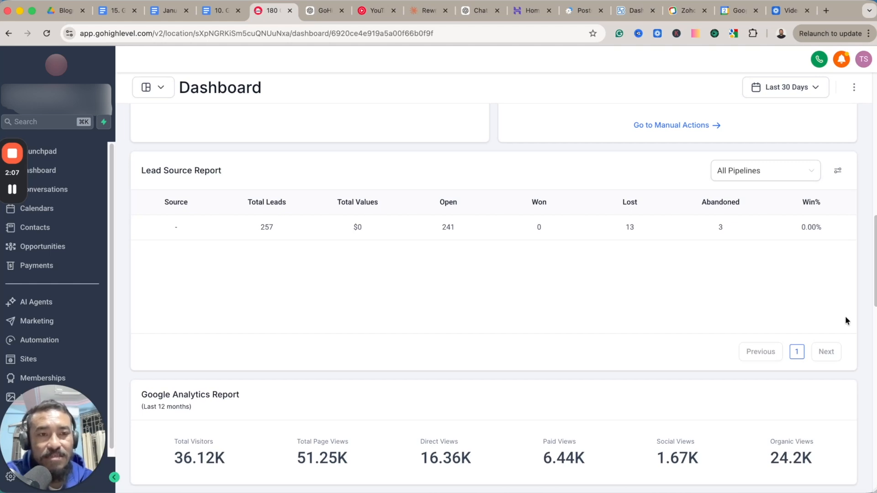
scroll(875, 306, "up", 15)
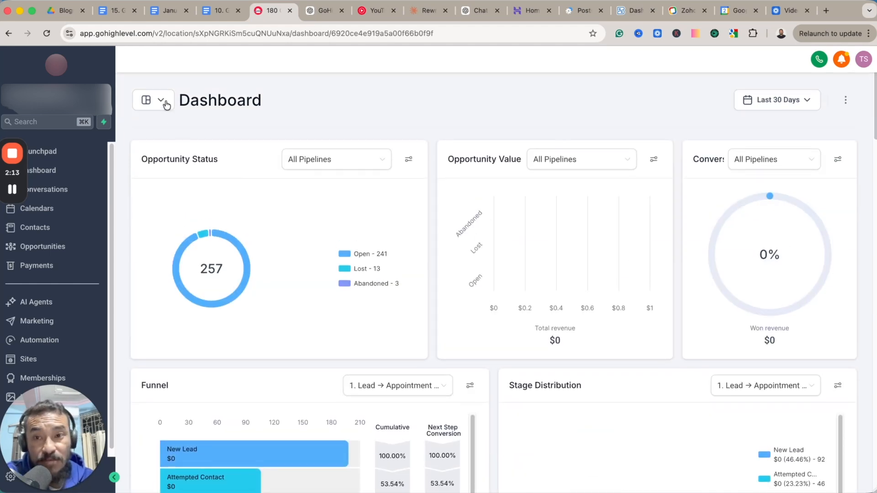
Switch back to the default Sales & Lead Performance dashboard and check the list of available dashboards.
left_click(163, 101)
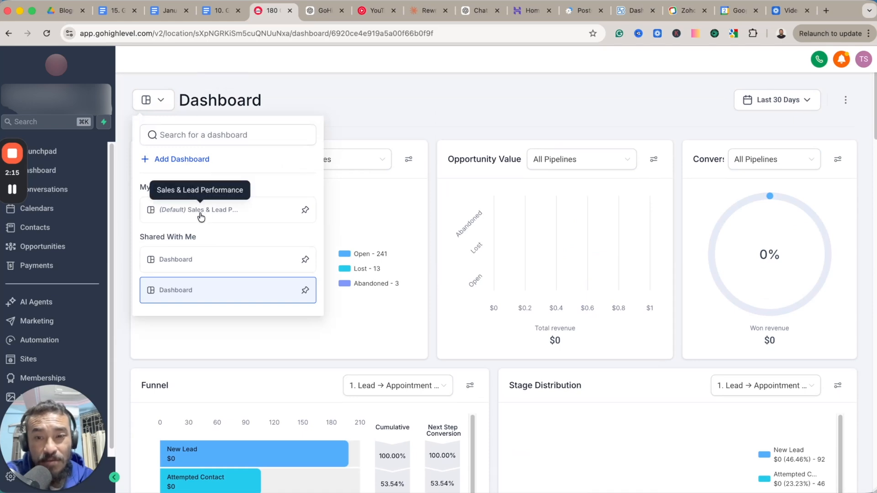
left_click(201, 215)
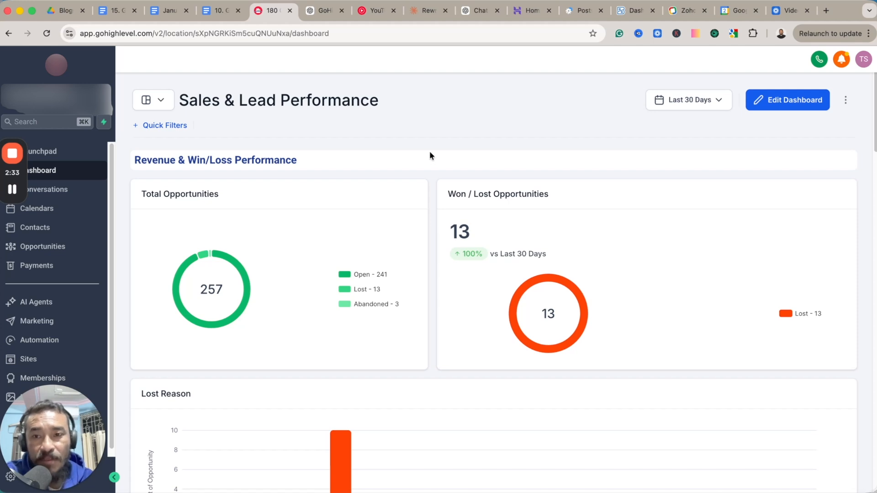
left_click(162, 103)
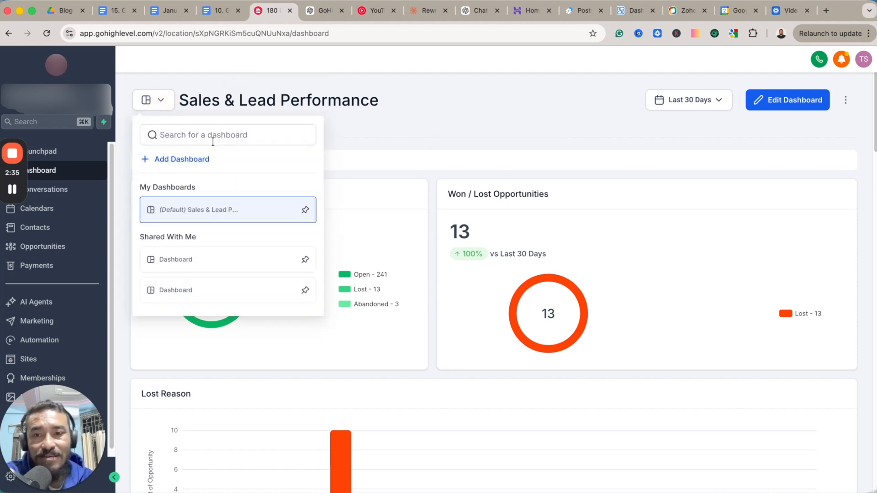
left_click(563, 114)
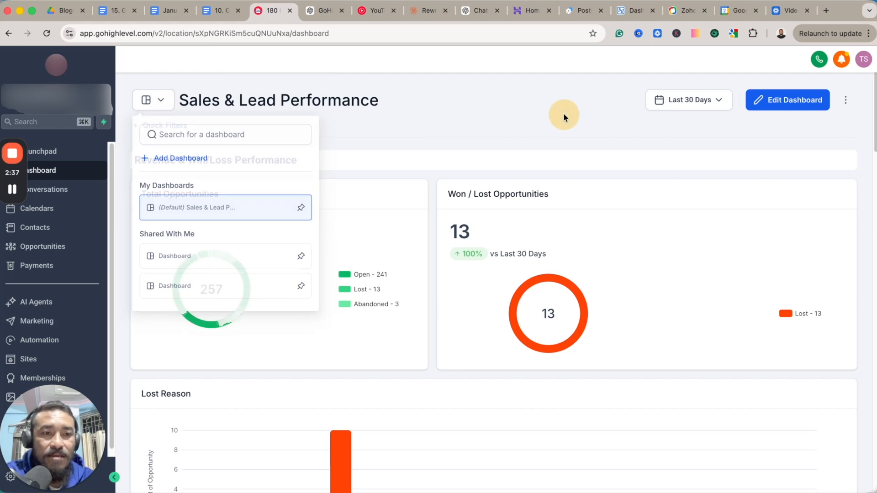
Put the Sales & Lead Performance dashboard into edit mode with the widget library showing.
left_click(787, 99)
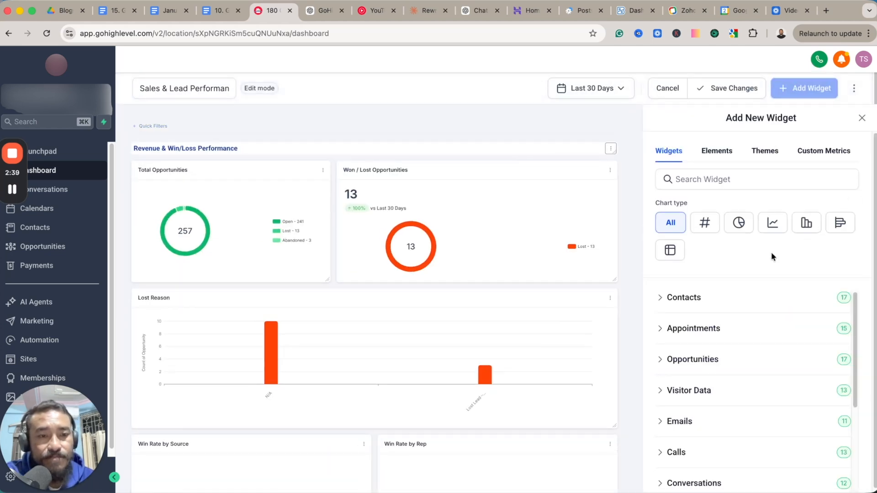
scroll(755, 286, "down", 3)
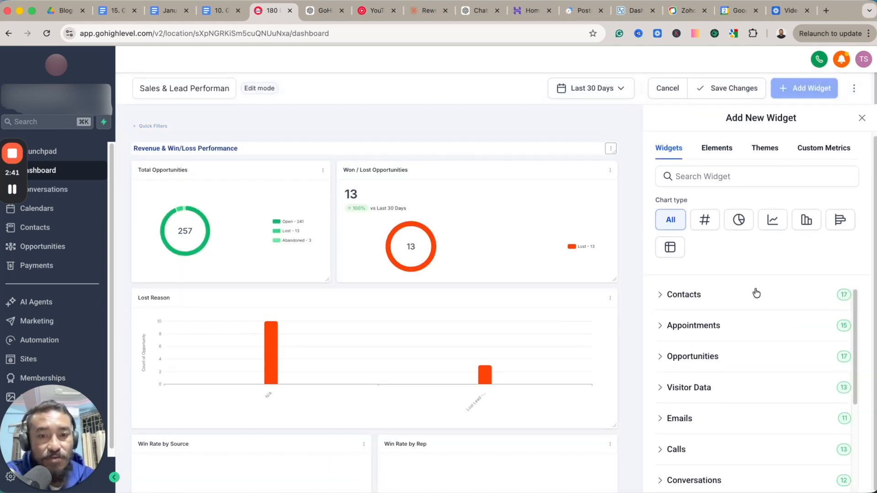
scroll(705, 306, "up", 1)
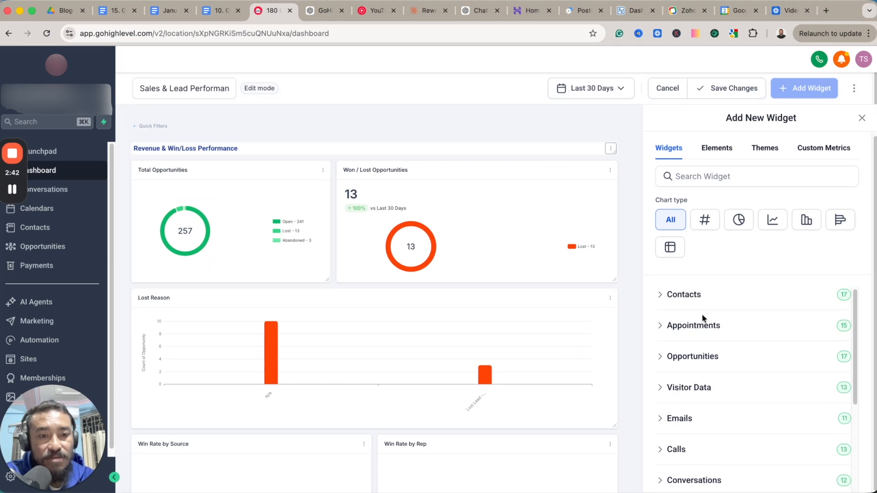
Expand the Contacts widget category and look through its widgets and the other available widget categories.
left_click(684, 296)
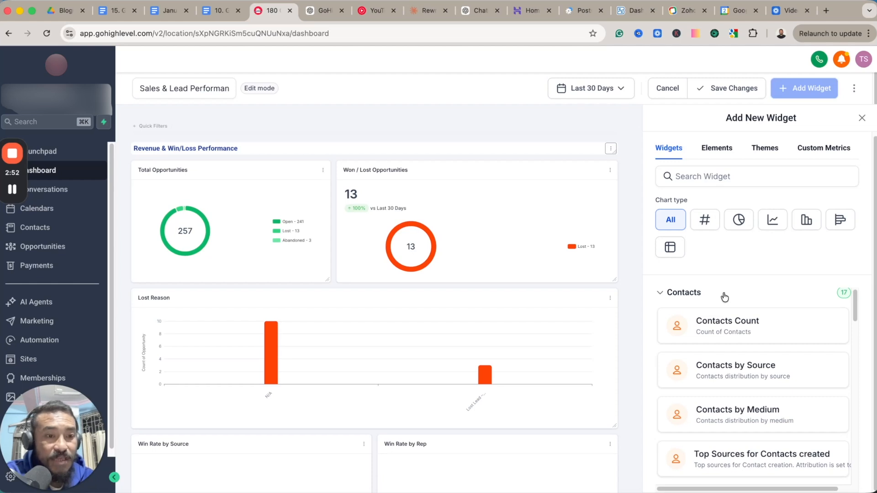
scroll(728, 297, "down", 1)
scroll(764, 336, "up", 1)
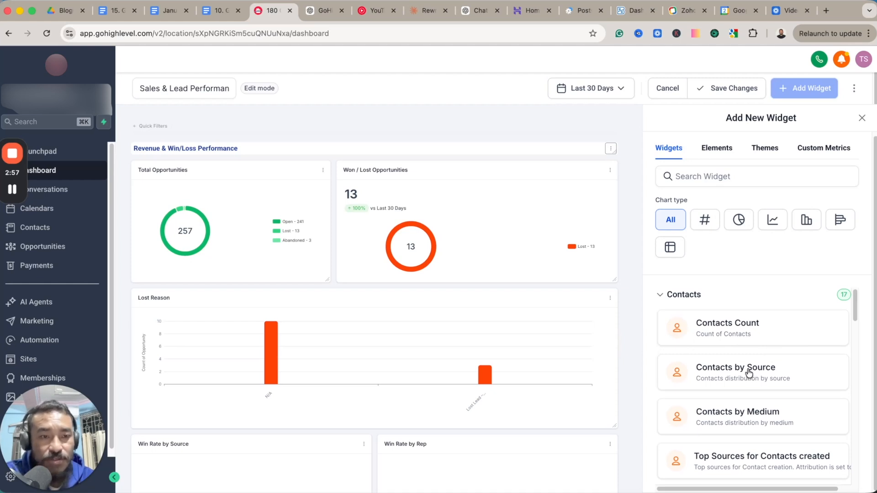
scroll(753, 377, "down", 15)
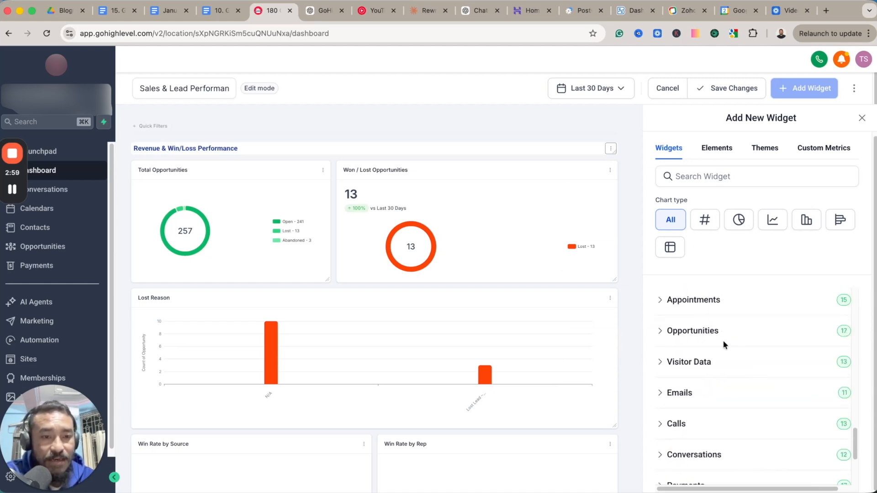
scroll(726, 345, "up", 3)
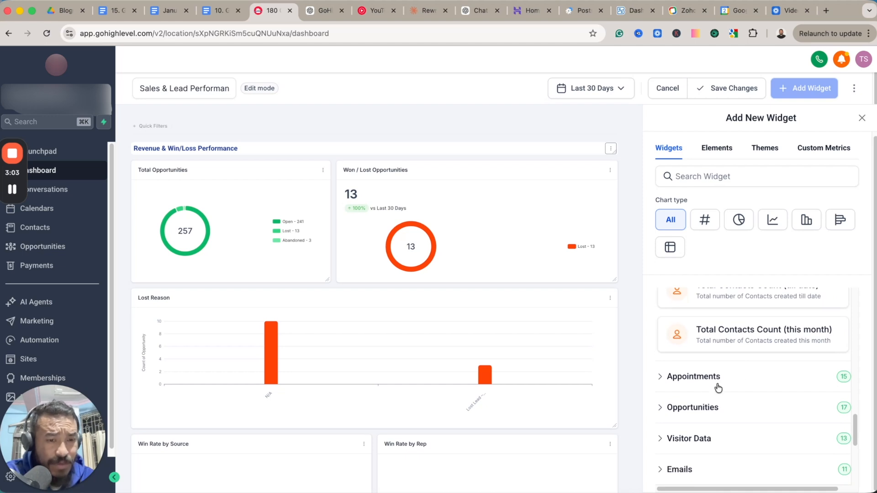
scroll(727, 409, "down", 2)
scroll(734, 413, "down", 3)
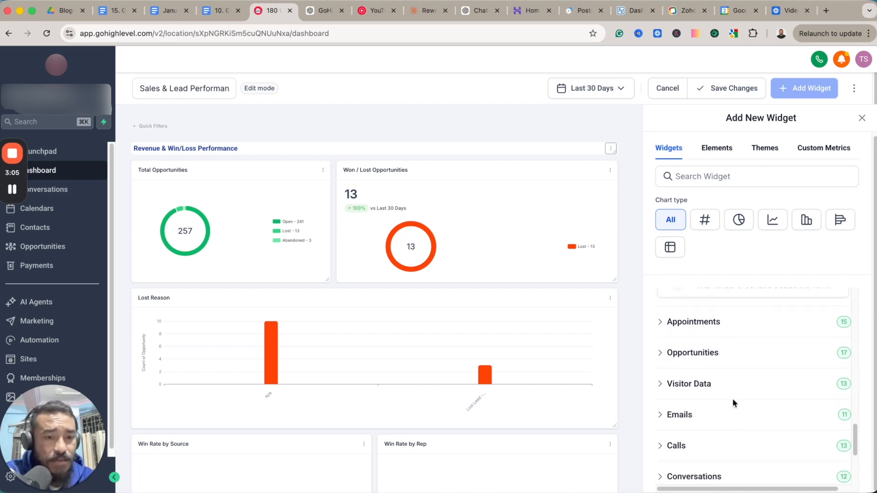
scroll(734, 419, "down", 3)
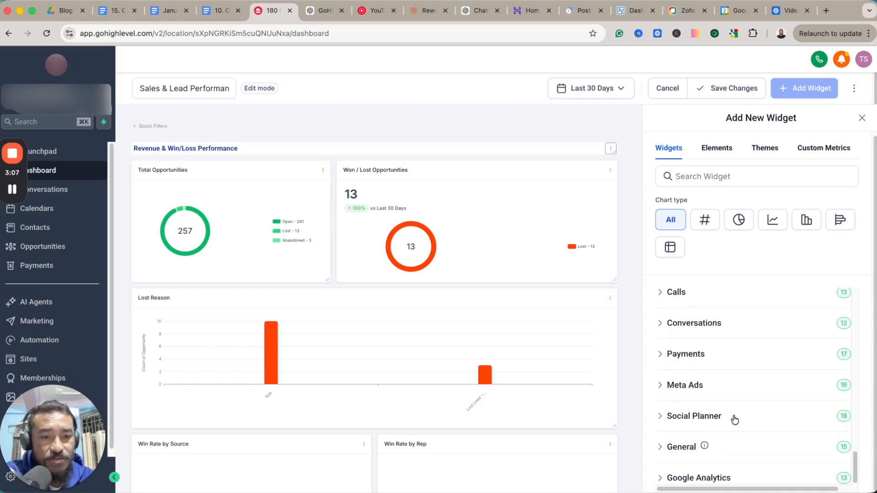
scroll(736, 398, "up", 6)
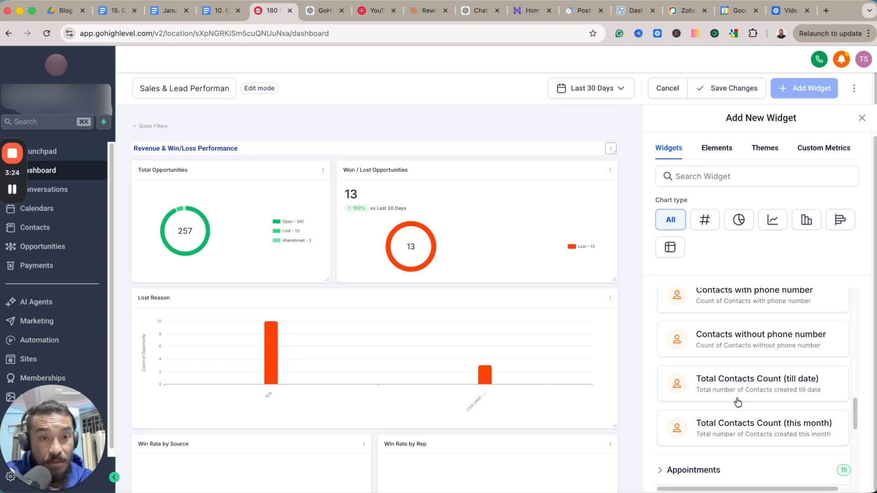
scroll(757, 348, "up", 10)
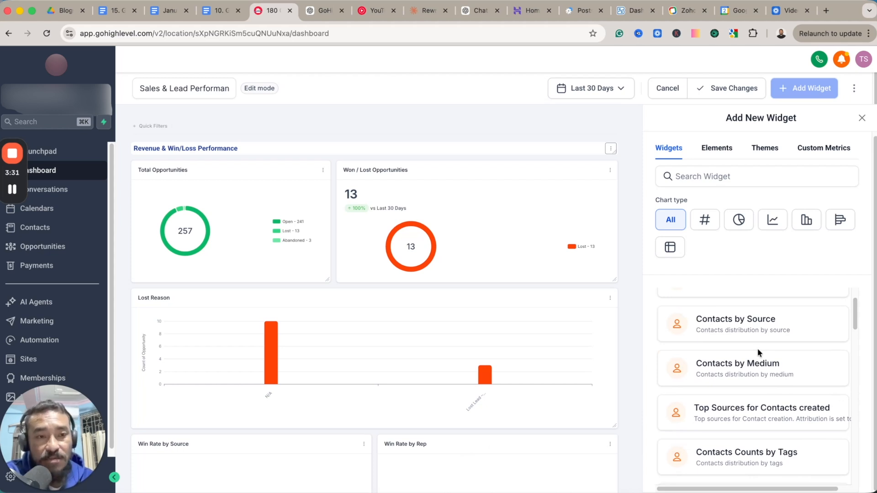
scroll(757, 348, "up", 3)
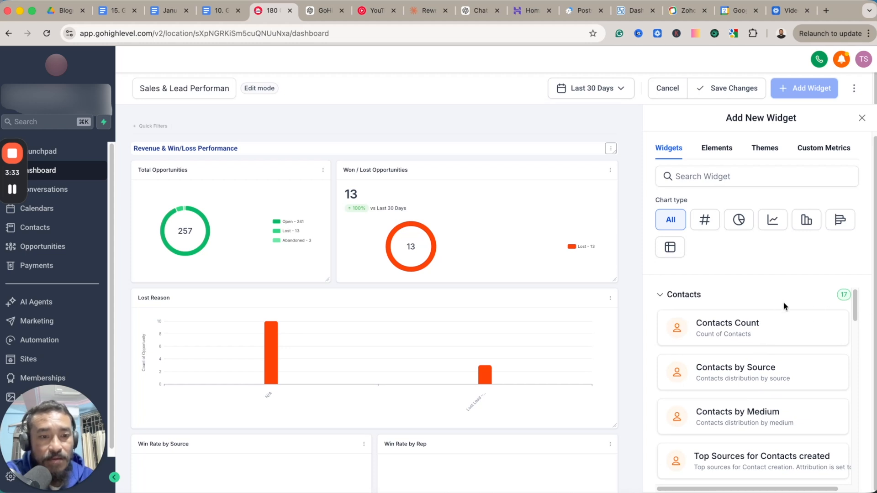
scroll(785, 307, "down", 1)
scroll(822, 311, "up", 1)
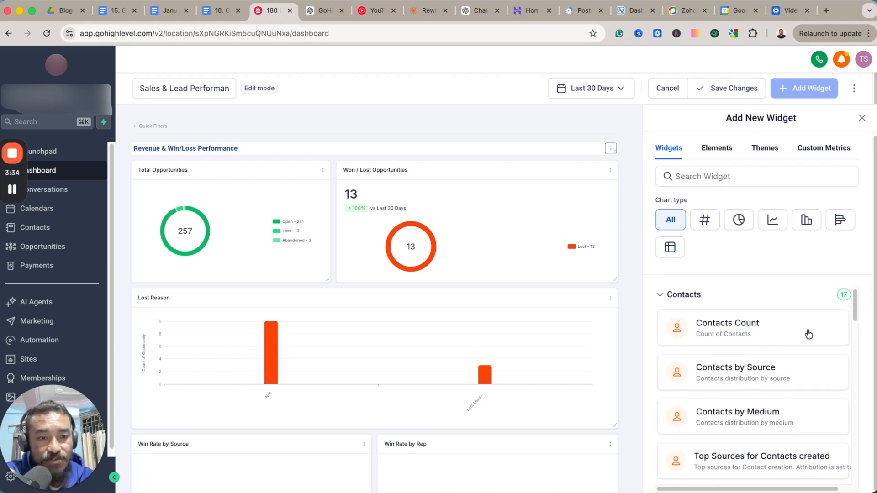
Try setting up a Contacts Count widget with a filter condition, and close it without saving.
left_click(741, 331)
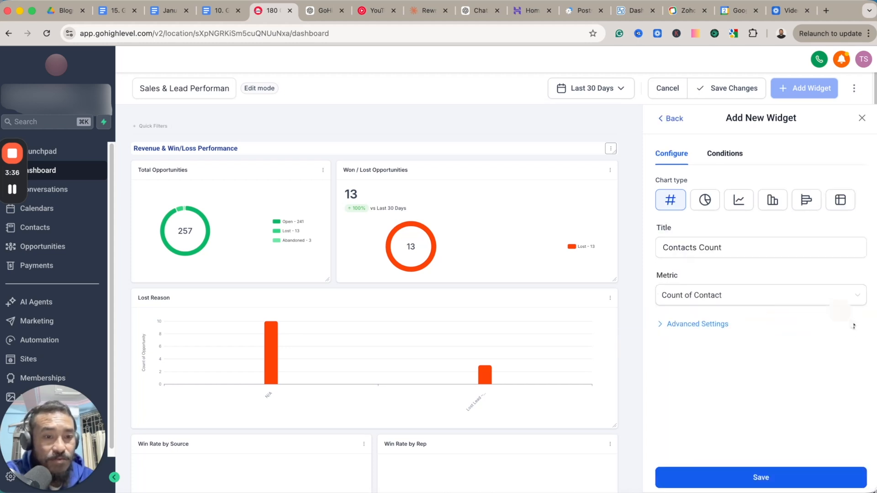
left_click(745, 302)
left_click(740, 245)
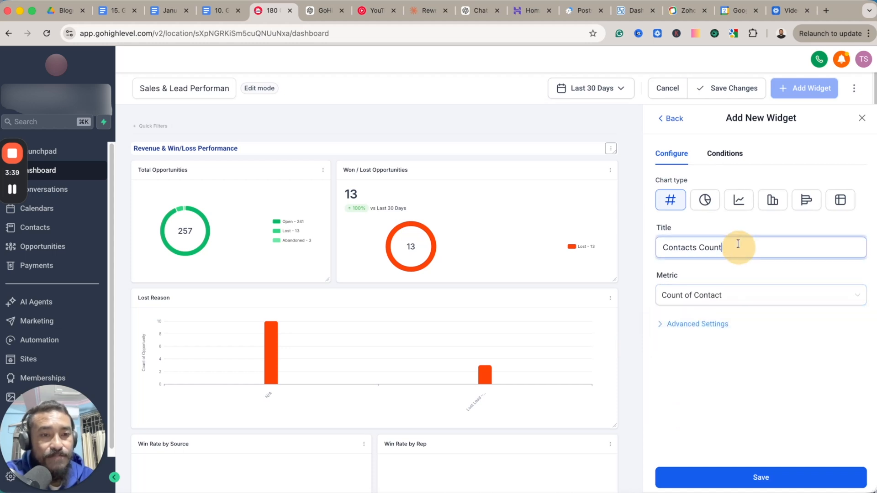
left_click(729, 154)
left_click(687, 196)
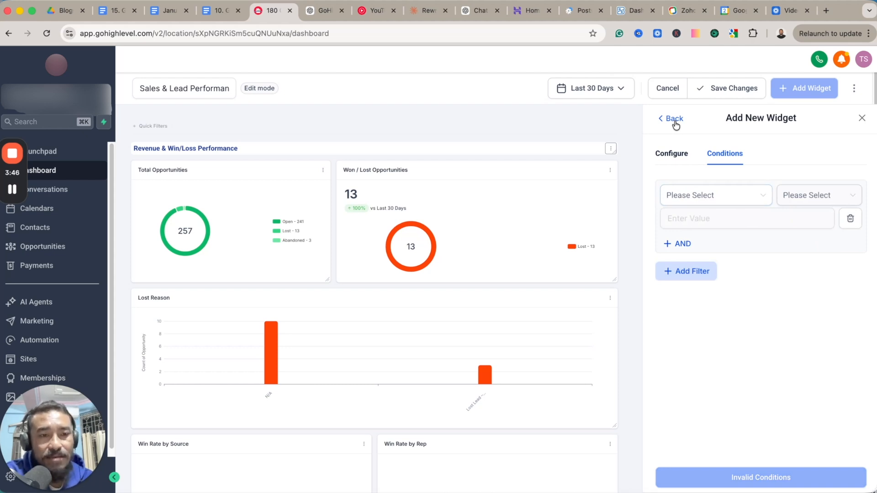
left_click(862, 117)
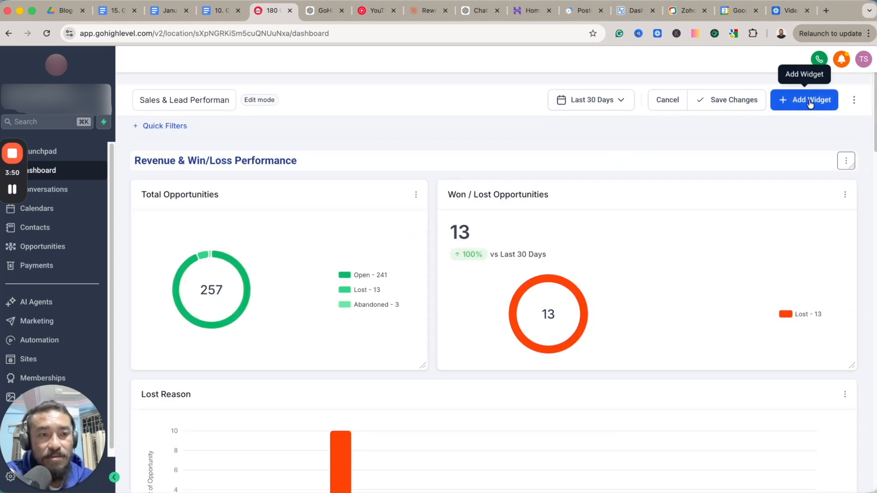
Save the Sales & Lead Performance dashboard and reopen it in edit mode.
left_click(733, 103)
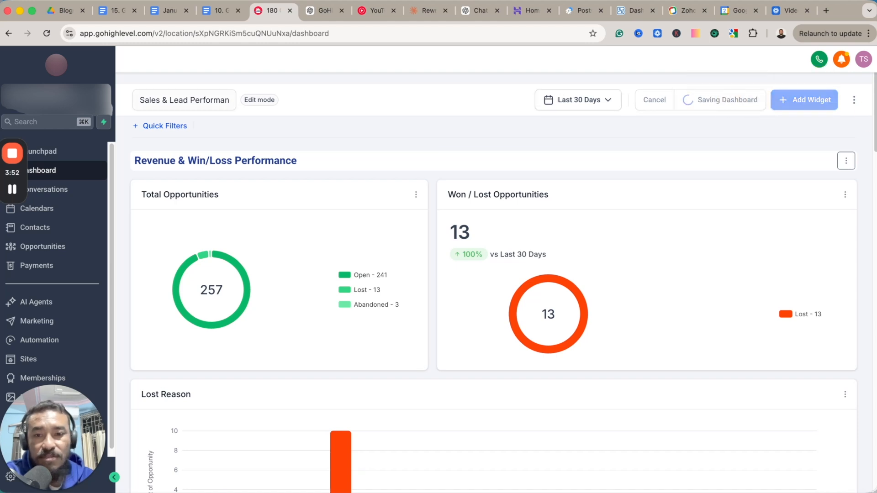
left_click(789, 104)
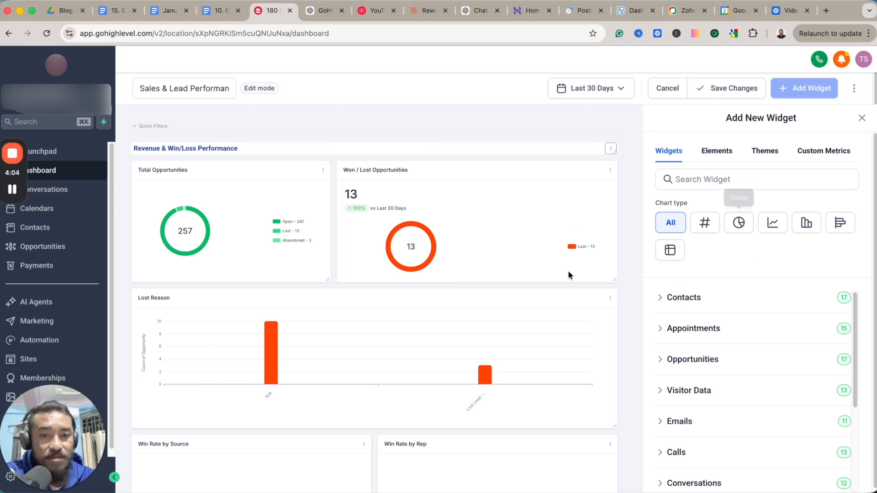
Open the Won / Lost Opportunities widget for editing, examine its configuration and filter conditions, and return to the widget library.
left_click(609, 170)
left_click(608, 120)
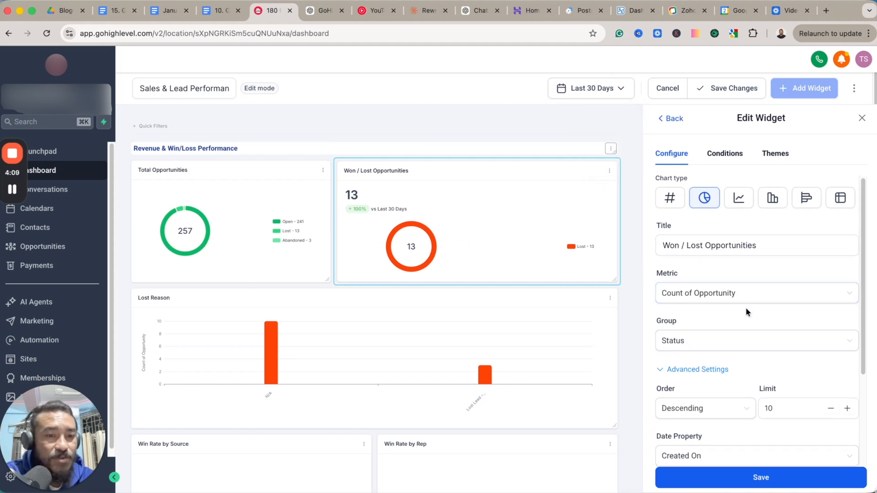
scroll(745, 307, "down", 3)
left_click(726, 155)
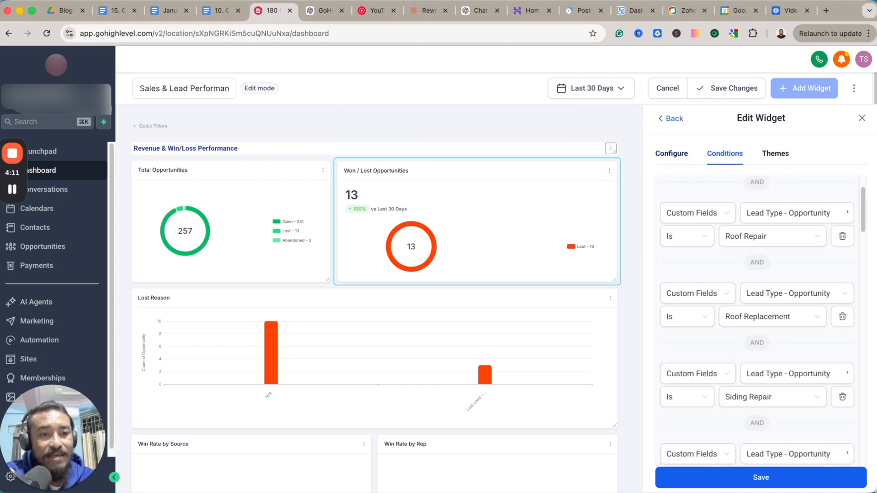
scroll(727, 249, "up", 3)
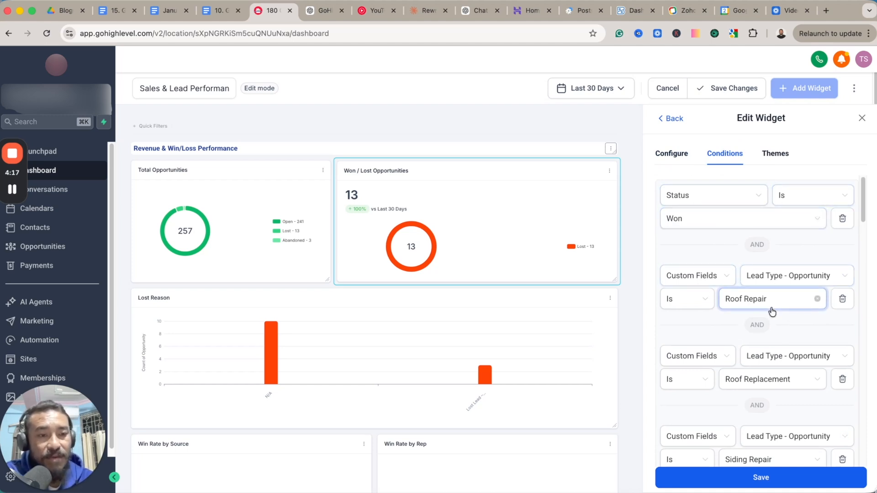
scroll(804, 317, "down", 2)
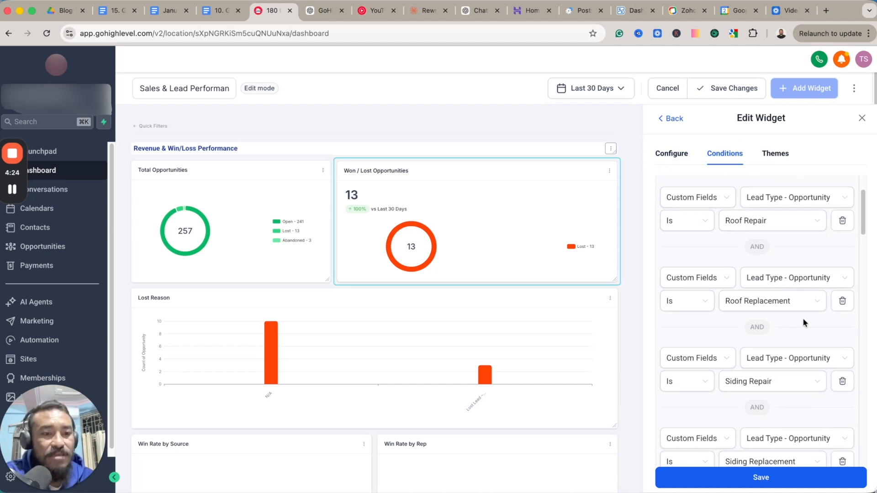
scroll(802, 318, "down", 5)
scroll(797, 328, "down", 6)
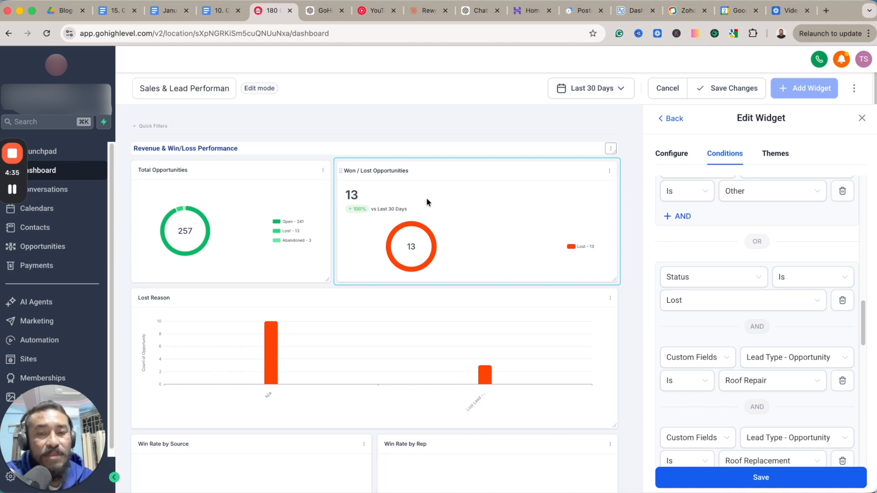
left_click(675, 121)
Check the bars of the Lost Reason chart and open the configuration of the Win Rate by Source widget.
scroll(548, 312, "down", 1)
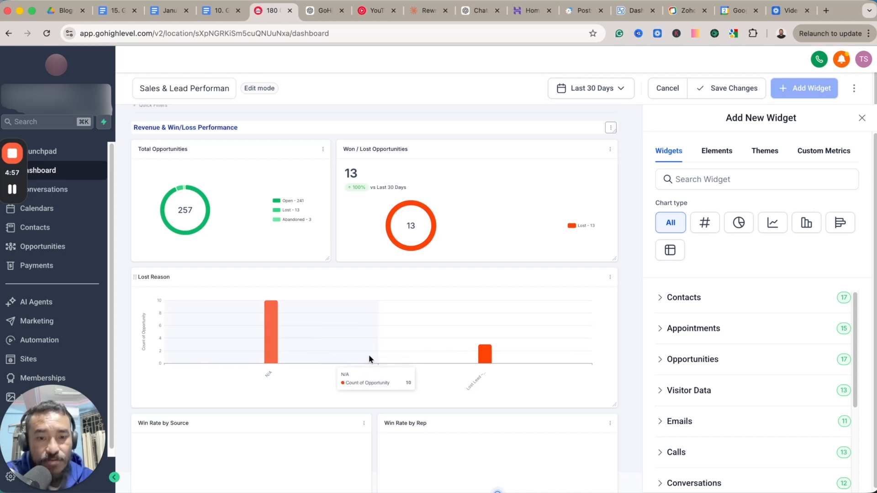
mouse_move(534, 328)
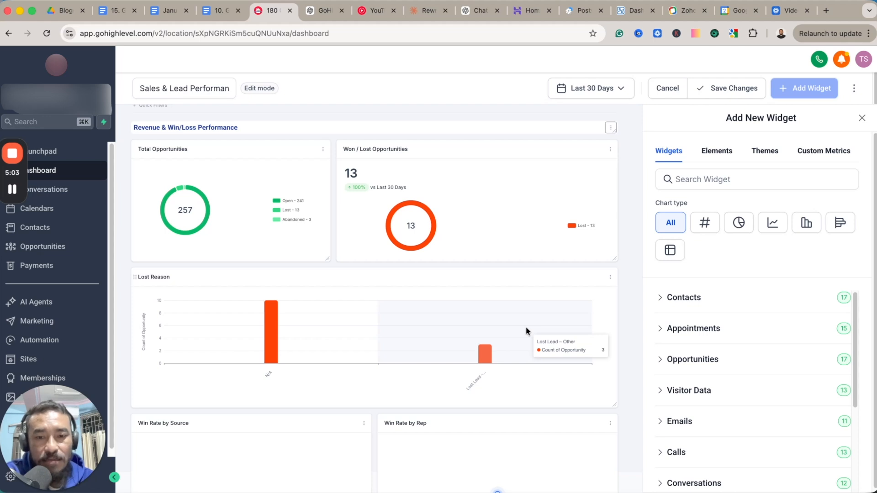
scroll(591, 379, "down", 3)
scroll(591, 379, "down", 2)
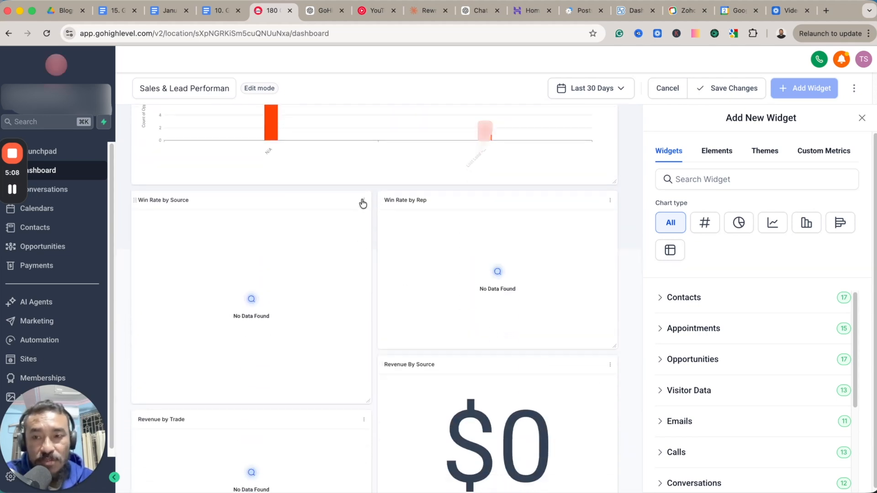
left_click(363, 201)
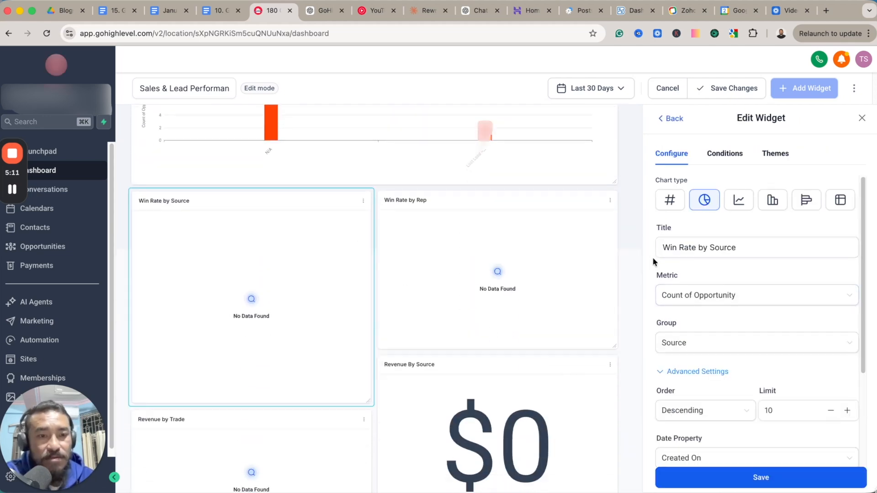
left_click(729, 249)
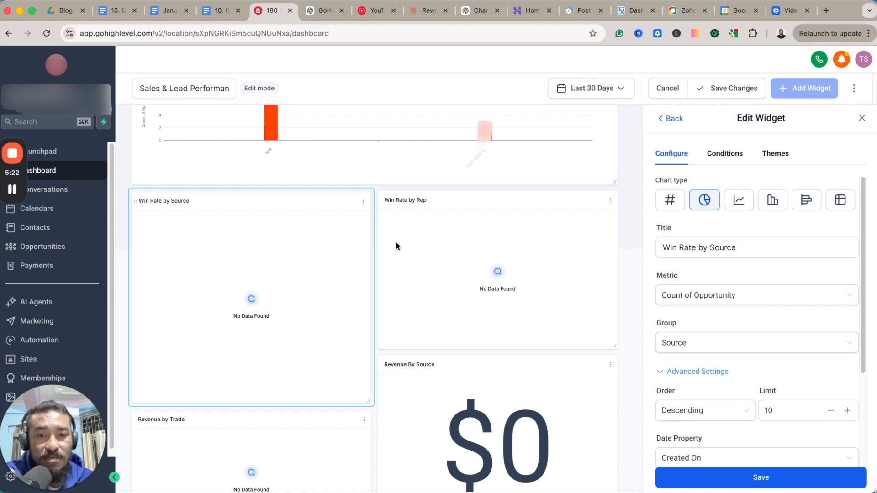
Open the Win Rate by Rep widget for editing and examine its filter conditions and configuration.
left_click(611, 202)
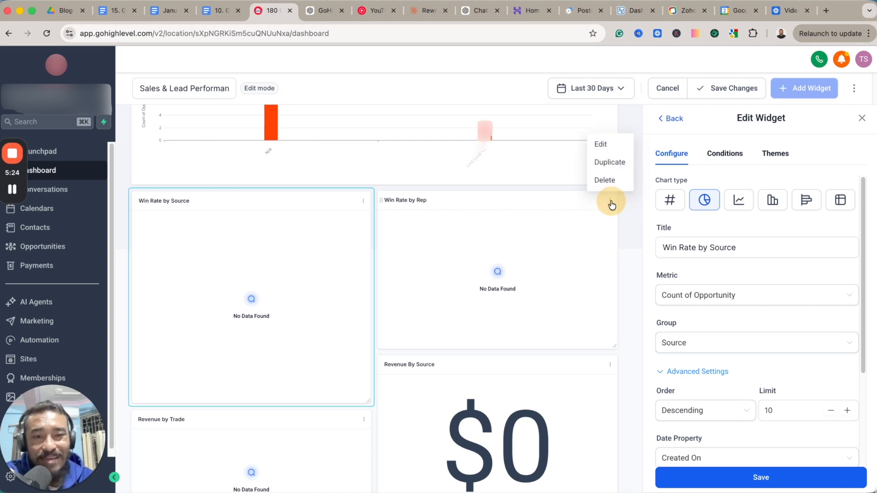
left_click(608, 145)
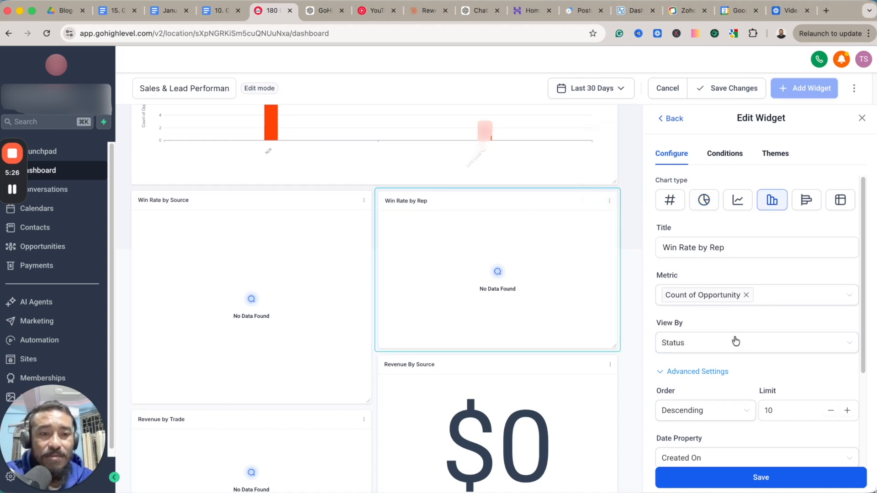
left_click(730, 157)
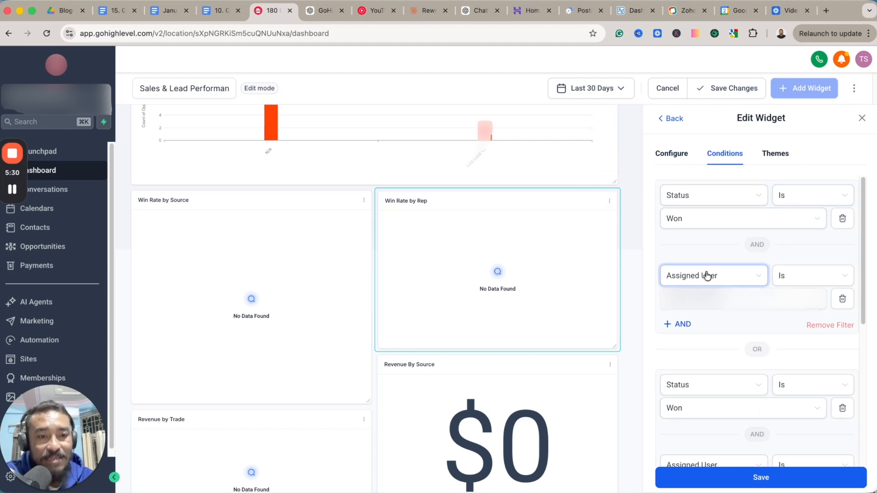
left_click(668, 157)
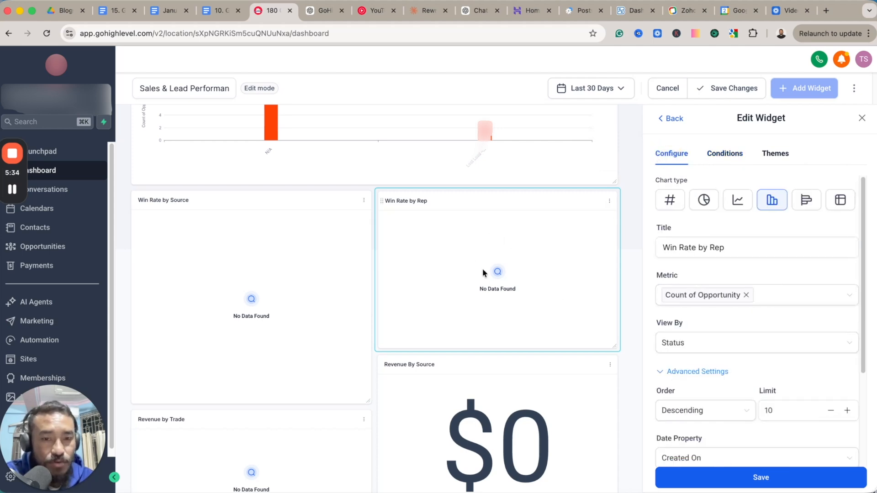
Open the Actively Nurtured Leads widget in the CSR Performance section for editing and examine its configuration and filter conditions.
scroll(508, 295, "down", 4)
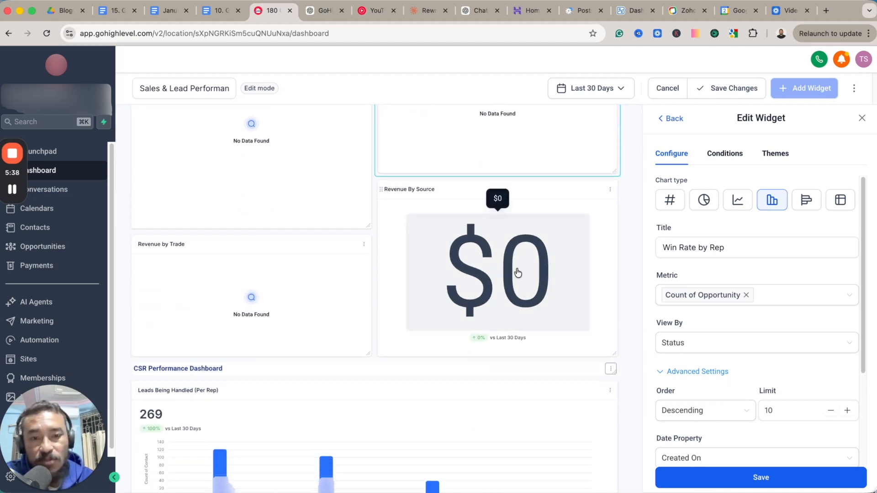
scroll(515, 279, "down", 1)
scroll(514, 281, "down", 4)
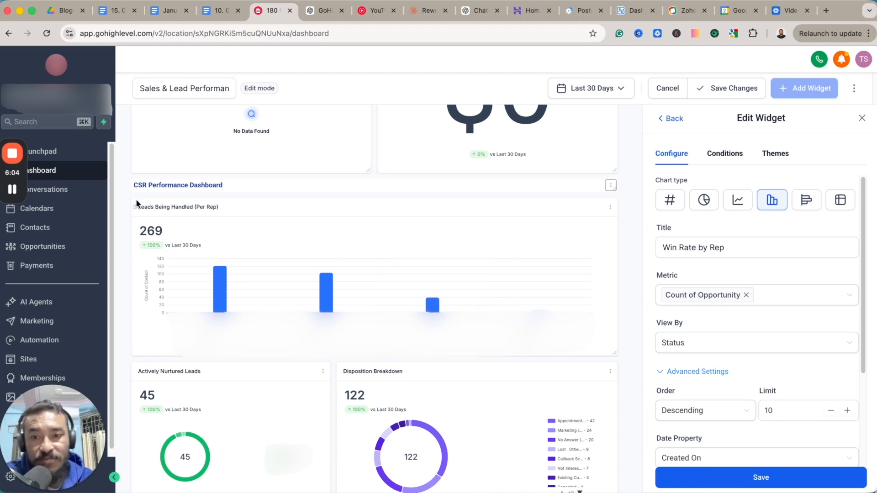
scroll(231, 185, "down", 1)
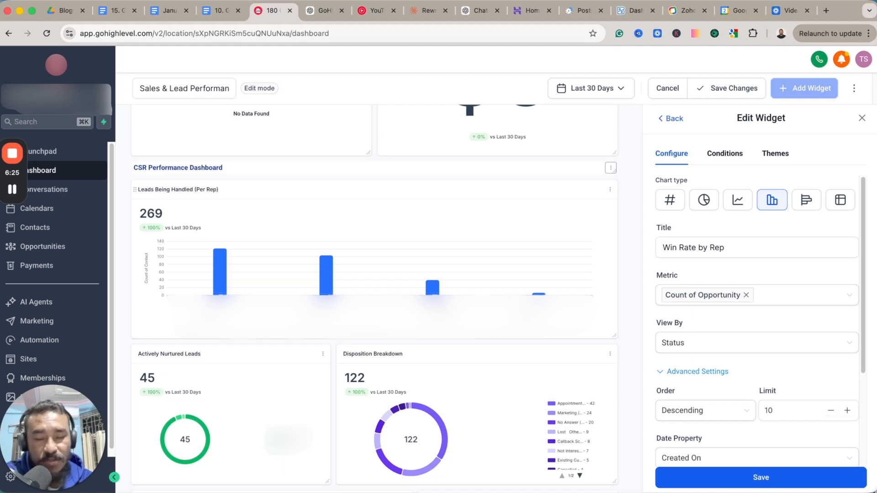
scroll(459, 319, "down", 5)
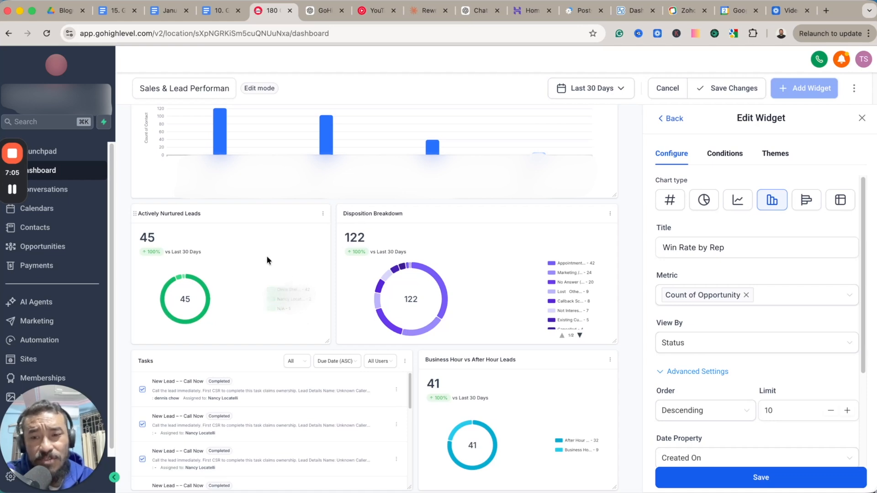
left_click(322, 214)
left_click(314, 156)
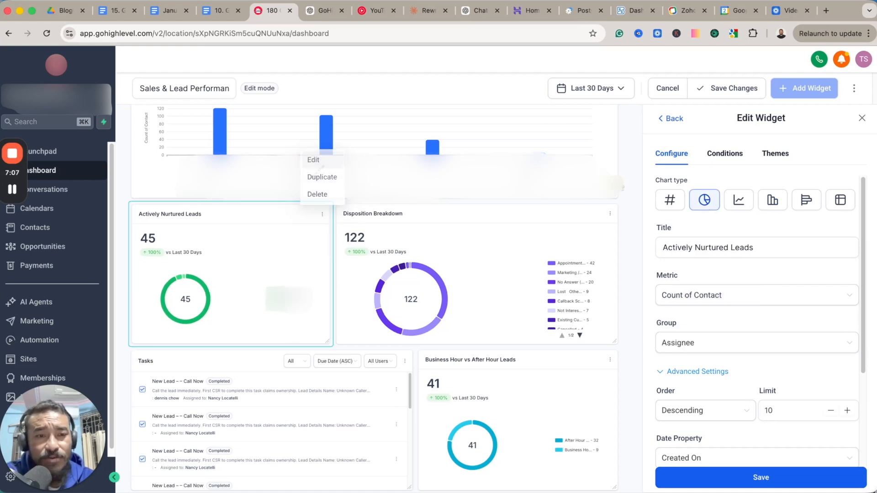
left_click(791, 251)
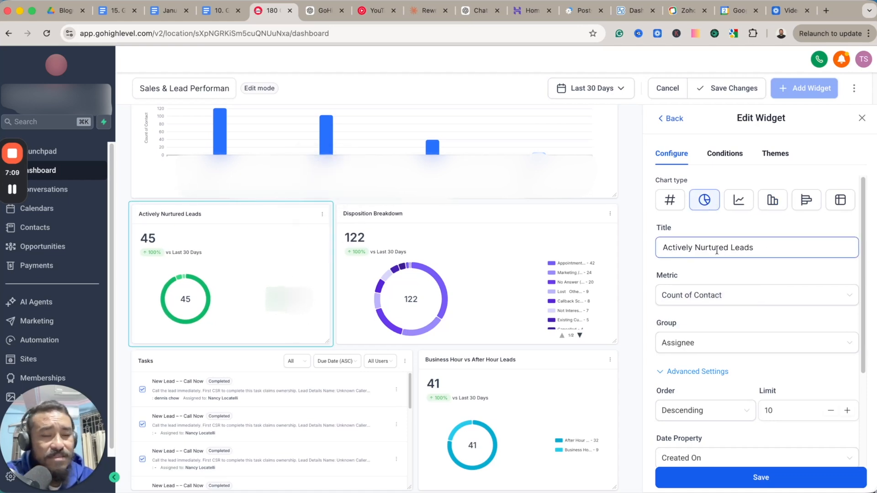
scroll(749, 265, "down", 3)
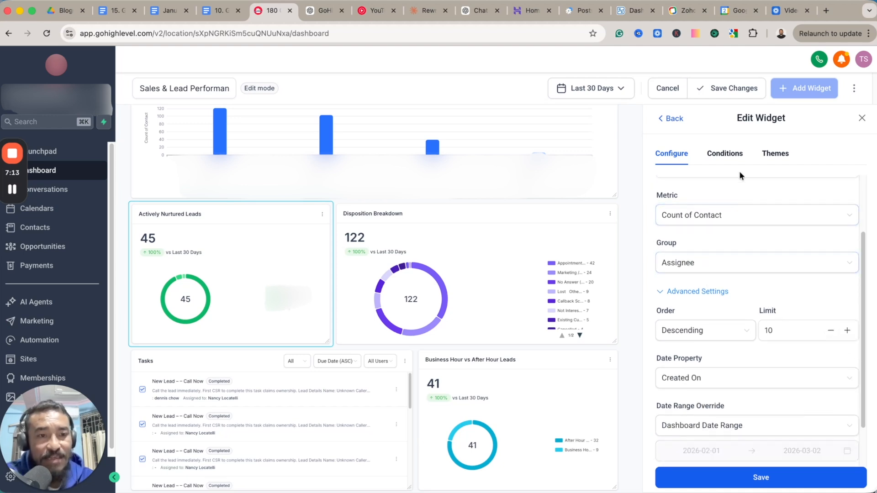
left_click(731, 154)
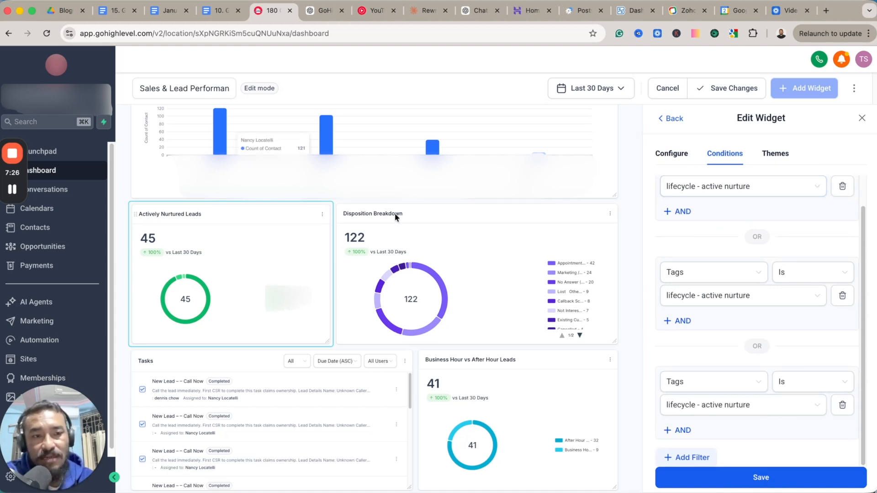
Close the widget editor and save the Sales & Lead Performance dashboard.
left_click(860, 120)
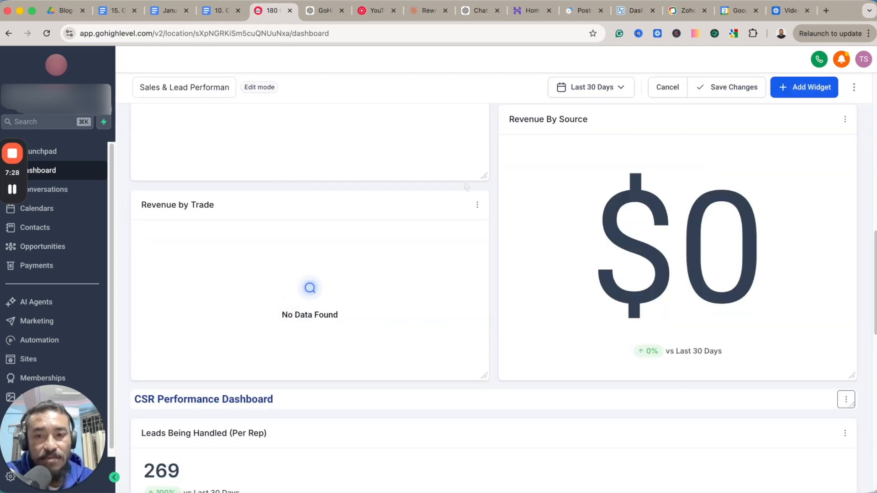
left_click(726, 87)
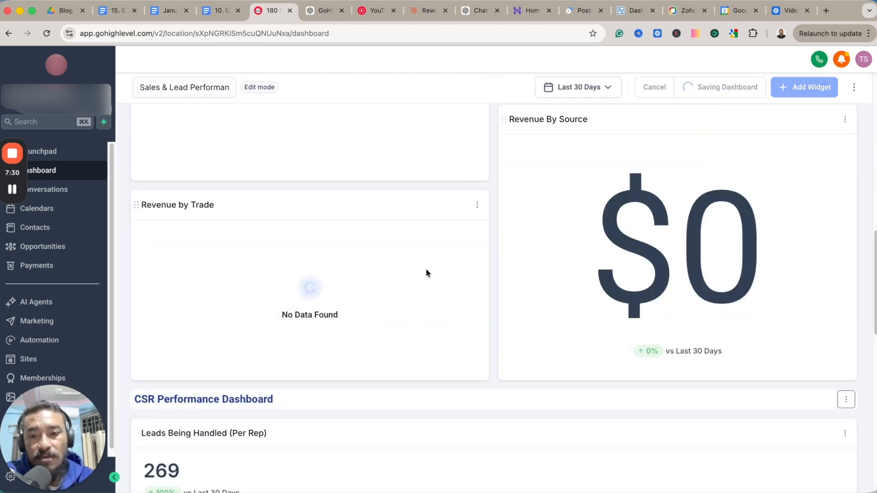
Check the Tasks widget's user filter and examine the Actively Nurtured Leads, Disposition Breakdown and Business Hour vs After Hour Leads widgets.
scroll(434, 279, "down", 6)
scroll(437, 282, "down", 5)
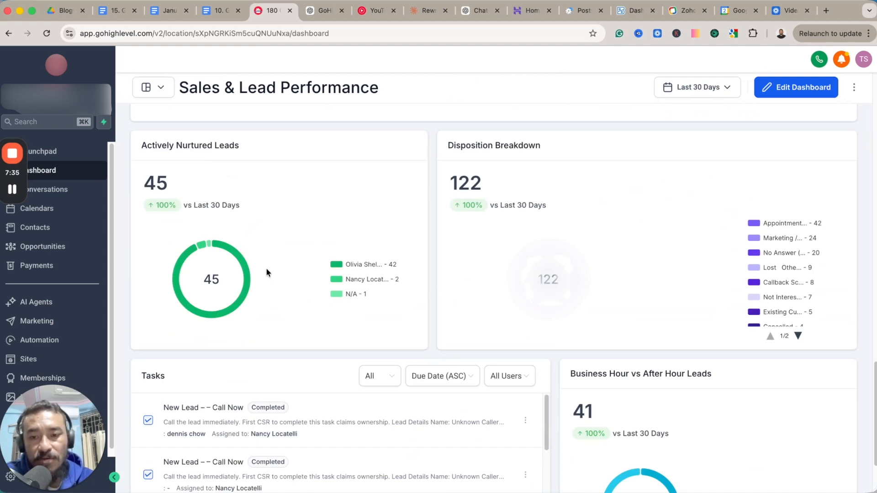
scroll(267, 273, "down", 3)
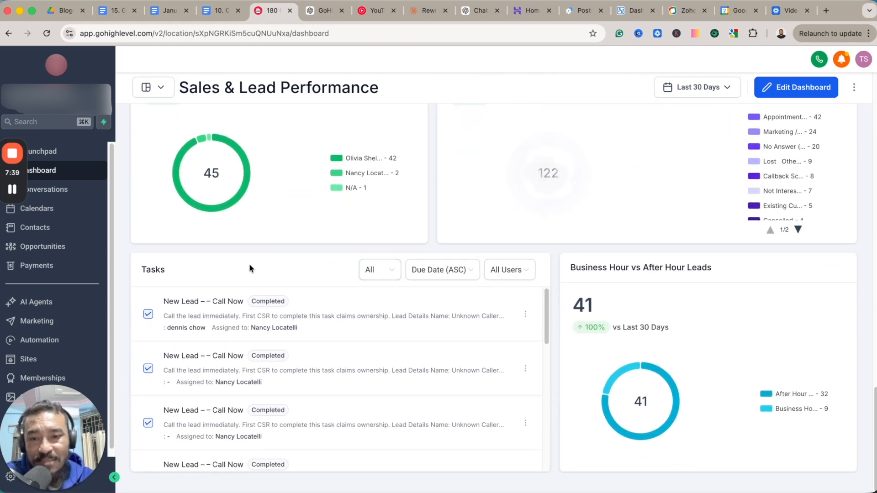
left_click(514, 270)
left_click(457, 248)
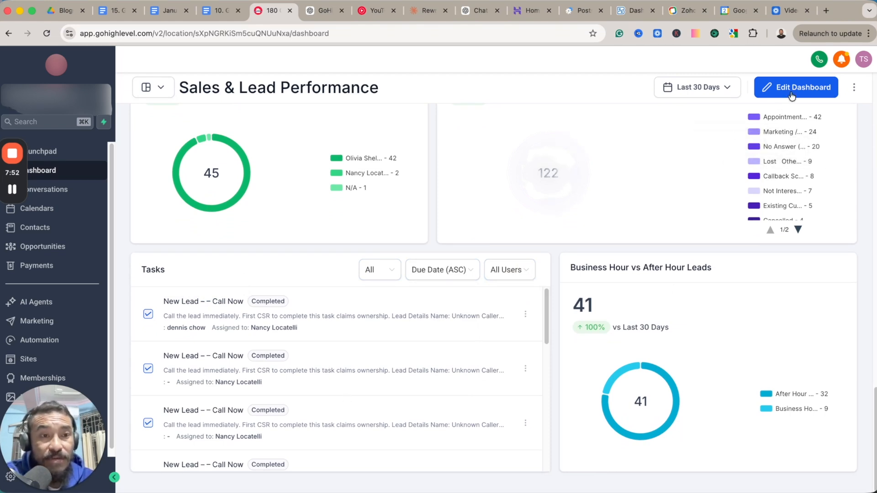
scroll(655, 174, "up", 5)
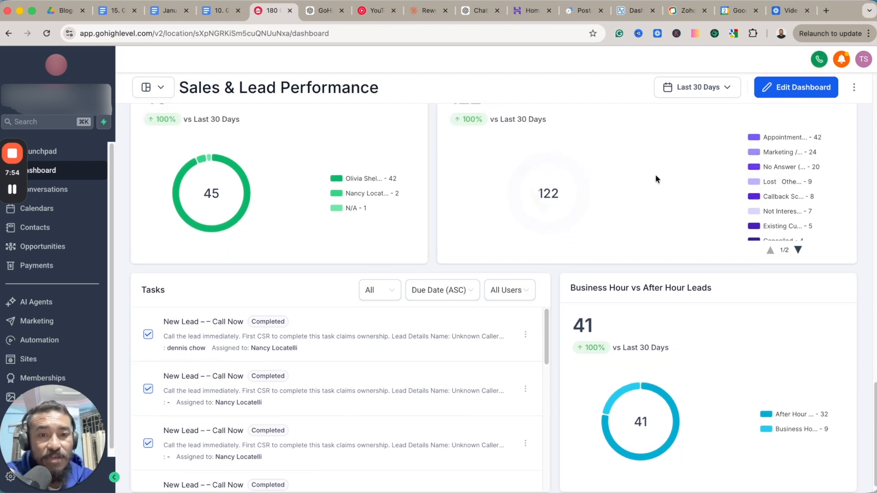
scroll(558, 325, "down", 3)
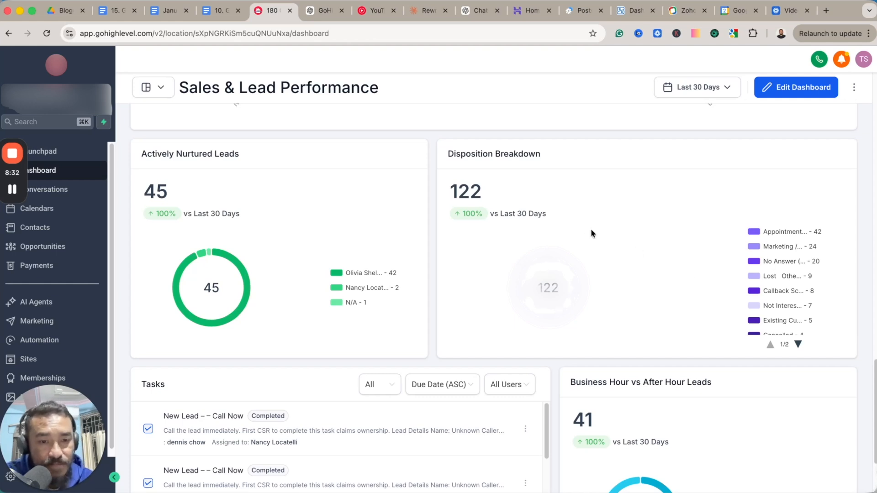
scroll(730, 334, "down", 3)
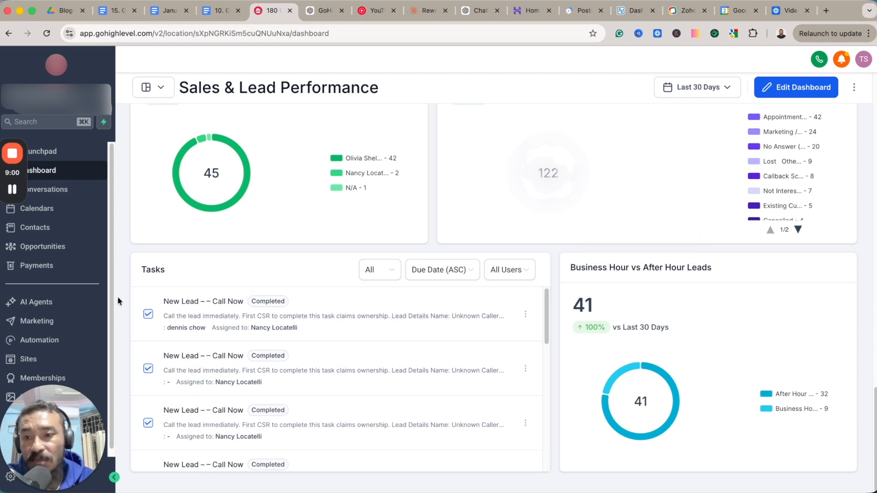
Open the workflow "9. Contact Created By Business Hours" from the "1. Lead → Sale Pipeline Workflows" automation folder.
left_click(46, 346)
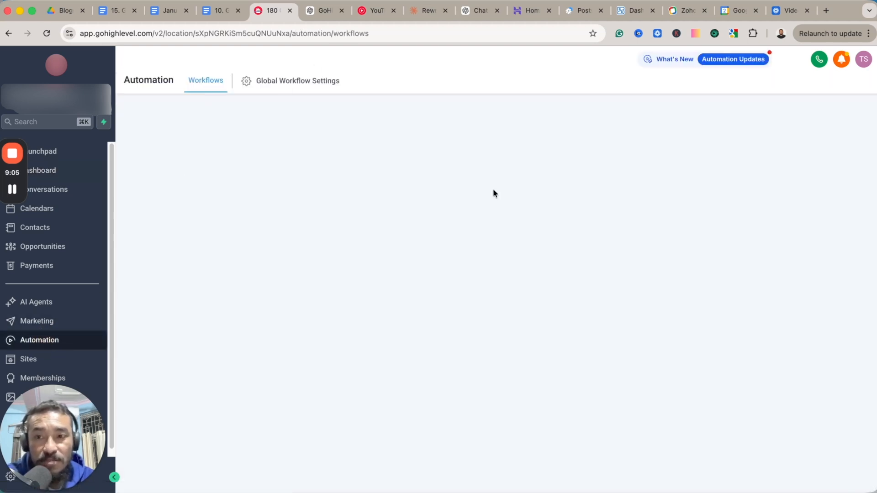
left_click(292, 241)
scroll(327, 300, "down", 2)
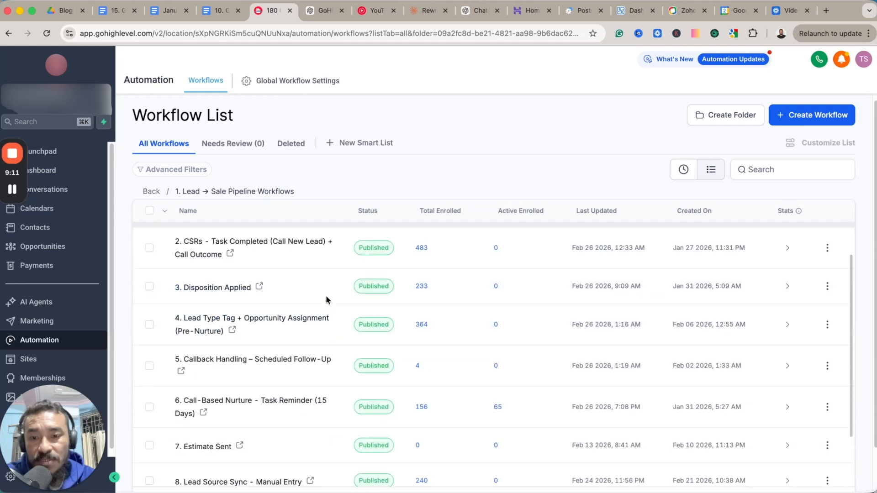
scroll(327, 300, "down", 2)
left_click(358, 419)
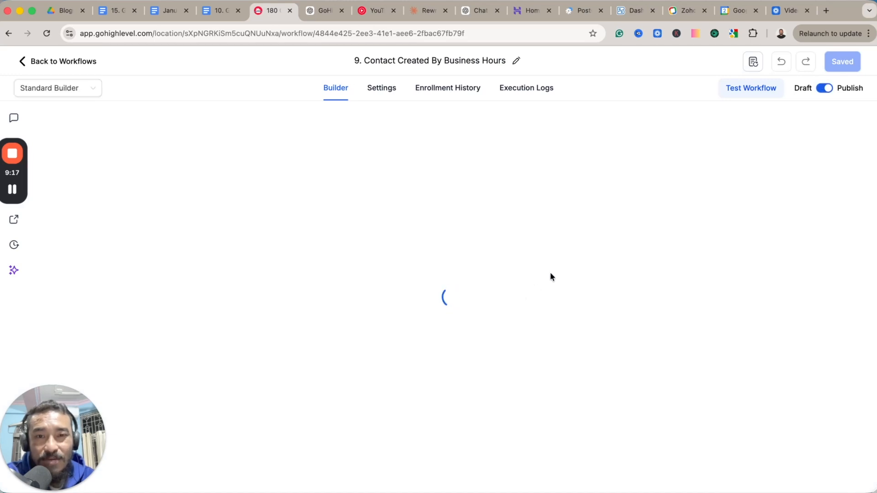
Examine the workflow's Contact Tag - New Lead trigger and its tag filter, and close it without saving.
scroll(689, 273, "up", 1)
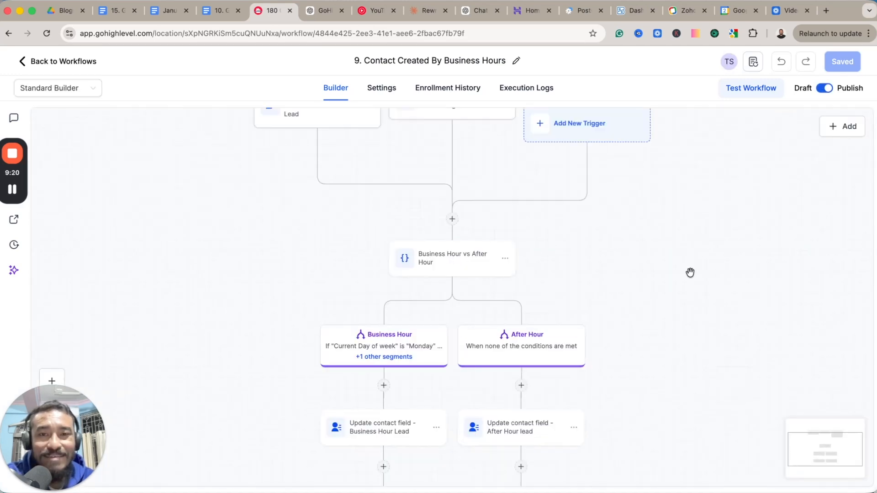
scroll(689, 273, "up", 1)
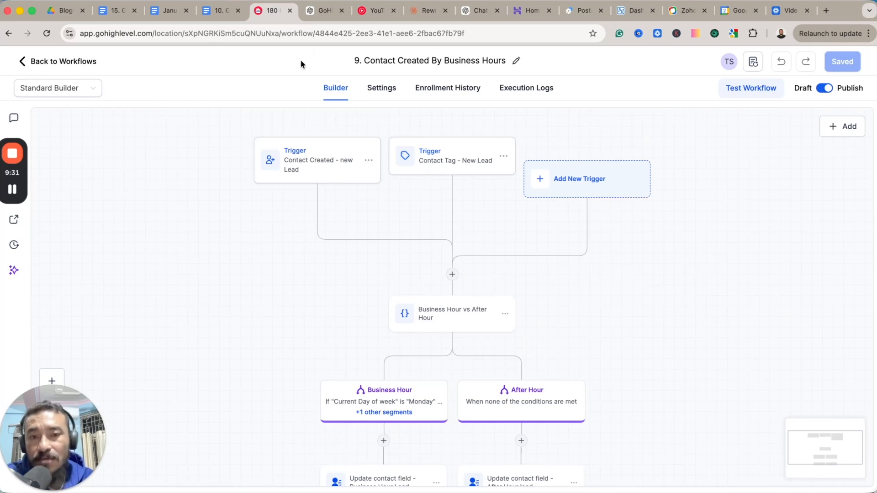
left_click(457, 160)
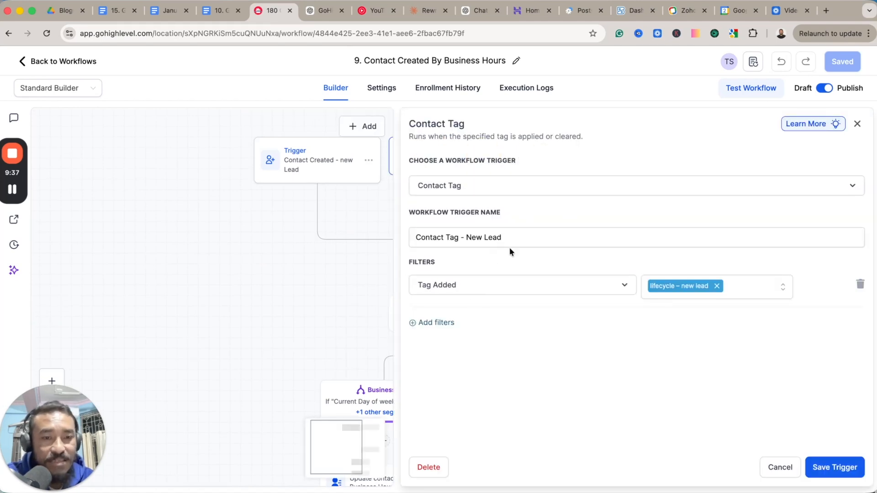
left_click(779, 466)
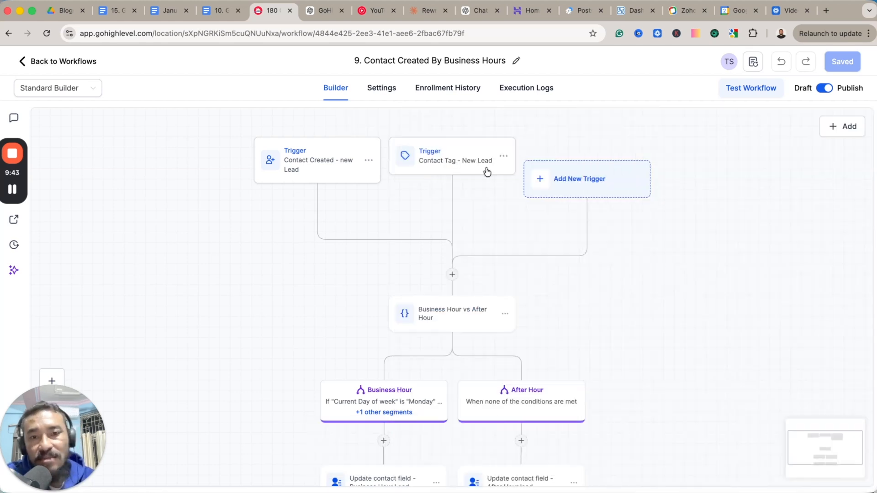
Open the Business Hour vs After Hour condition and examine its weekday rules, time-of-day rules and None branch.
scroll(646, 304, "down", 2)
scroll(646, 303, "down", 2)
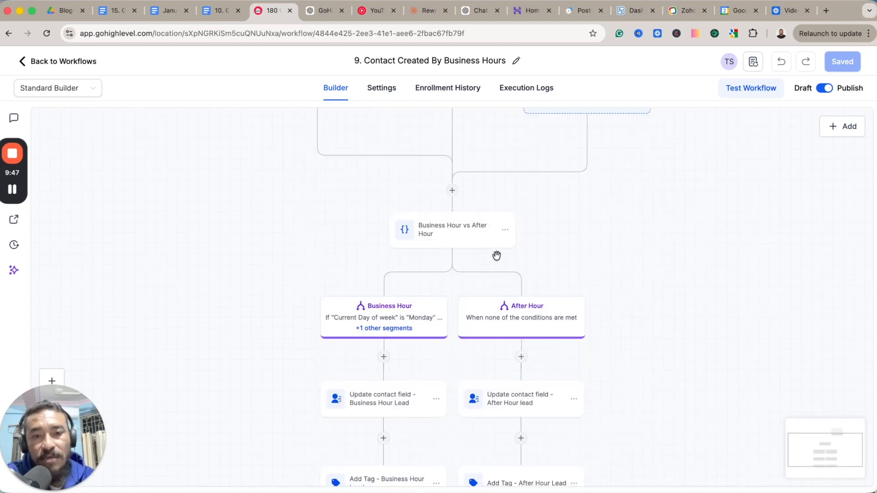
left_click(459, 236)
scroll(692, 226, "down", 5)
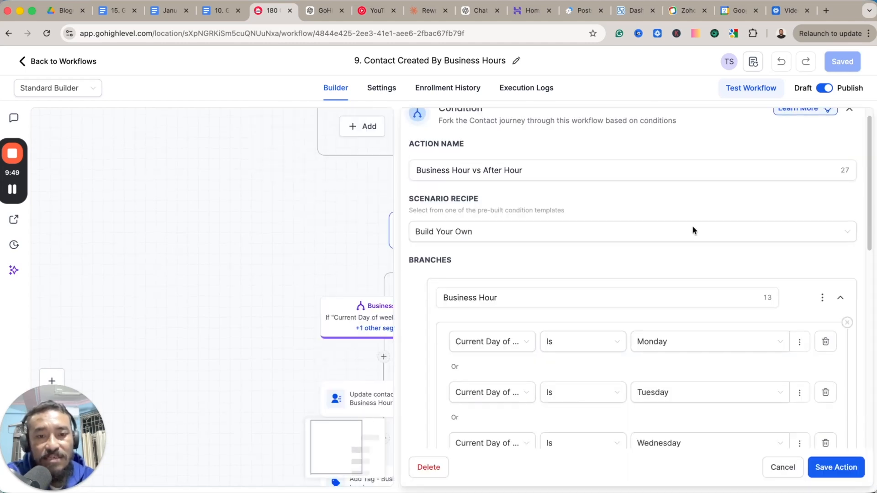
scroll(535, 227, "up", 3)
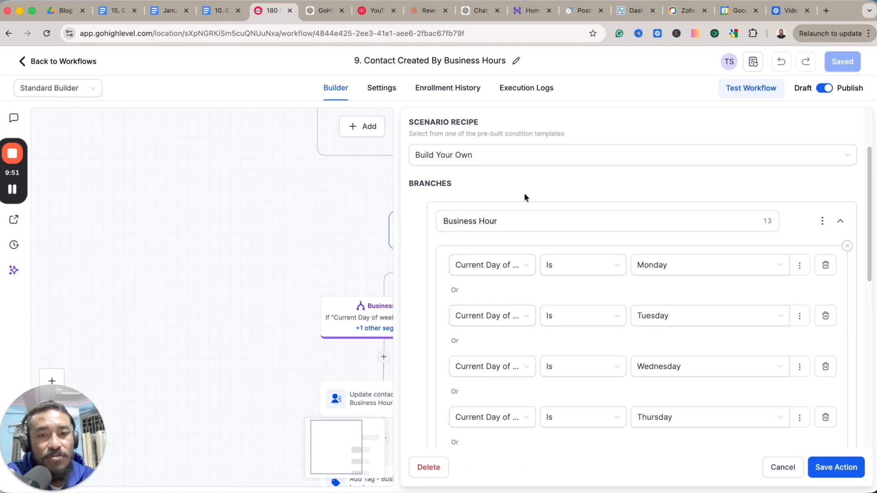
scroll(524, 197, "down", 1)
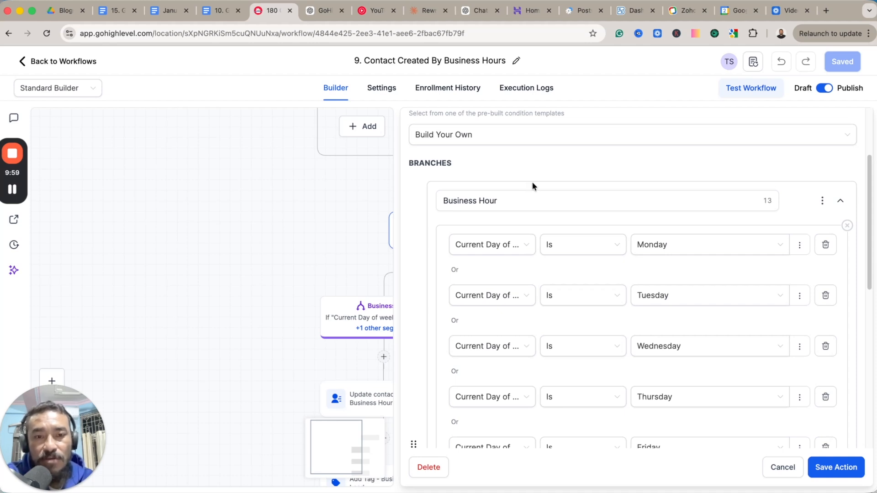
scroll(531, 184, "down", 1)
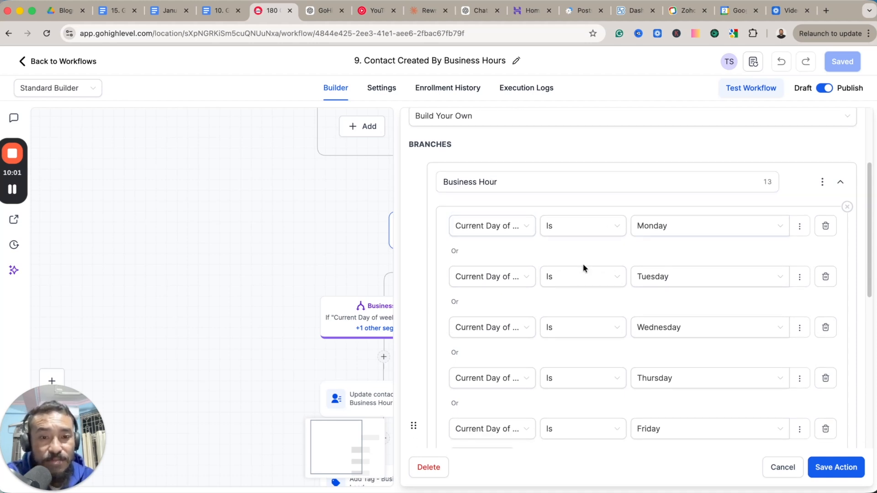
scroll(594, 266, "down", 4)
scroll(630, 322, "down", 1)
scroll(593, 341, "down", 1)
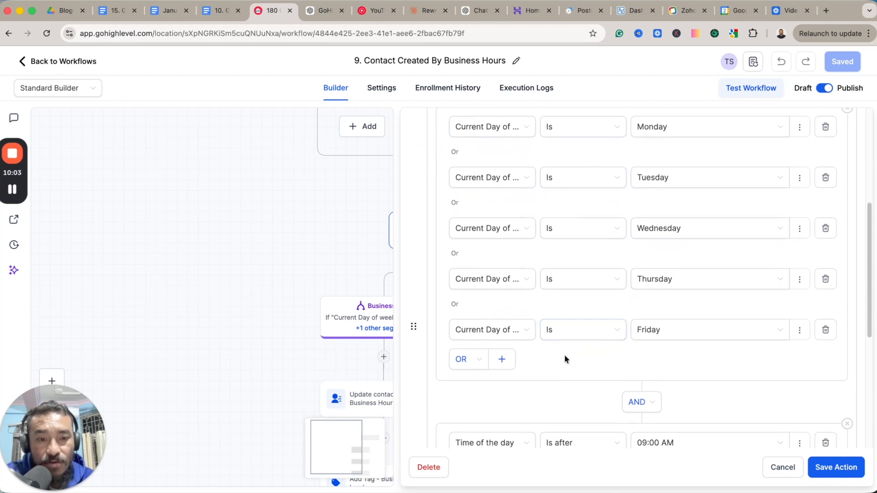
scroll(580, 393, "down", 4)
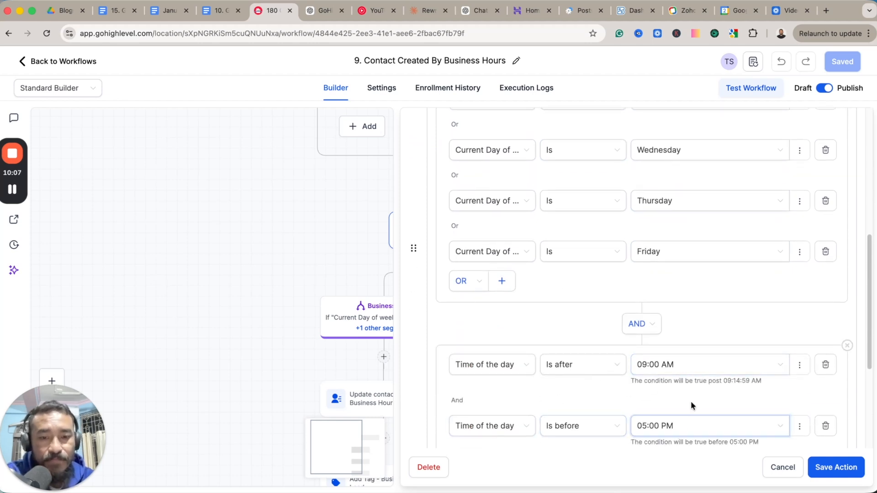
scroll(692, 401, "down", 5)
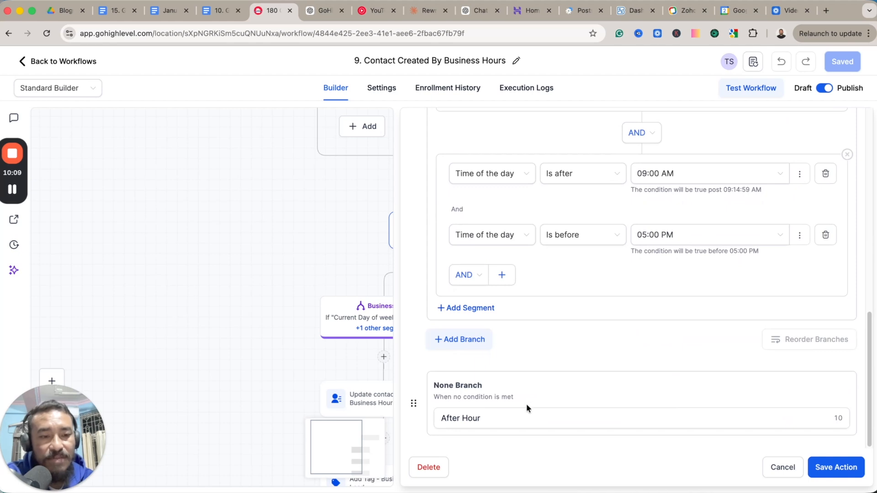
Close the condition without saving and examine the update-field, add-tag and Remove from Workflow actions under the Business Hour and After Hour branches.
left_click(782, 467)
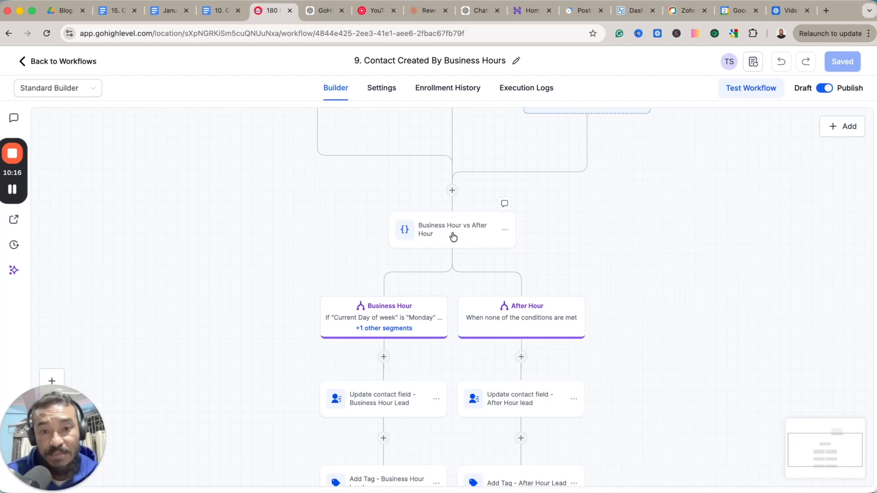
scroll(630, 318, "down", 3)
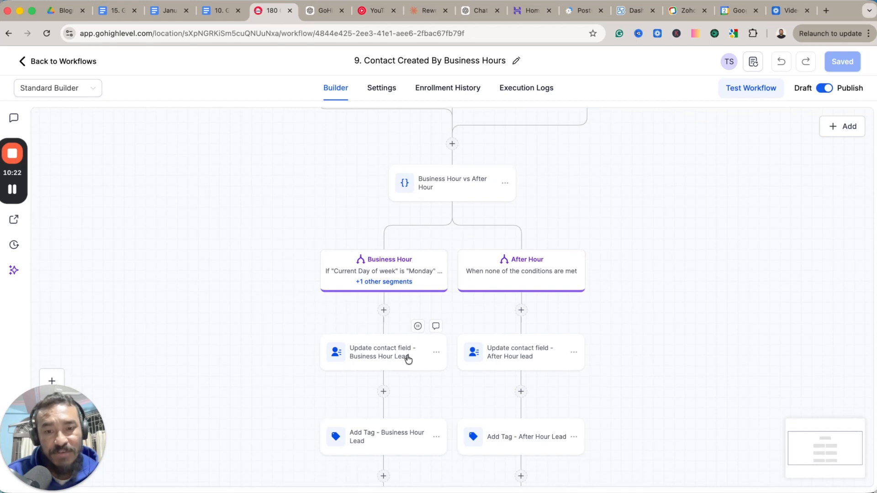
scroll(402, 359, "down", 2)
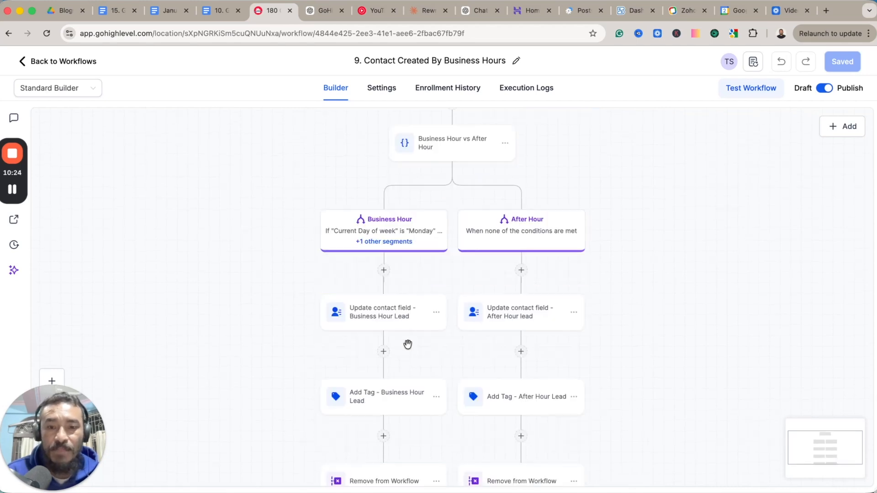
left_click_drag(420, 352, 401, 313)
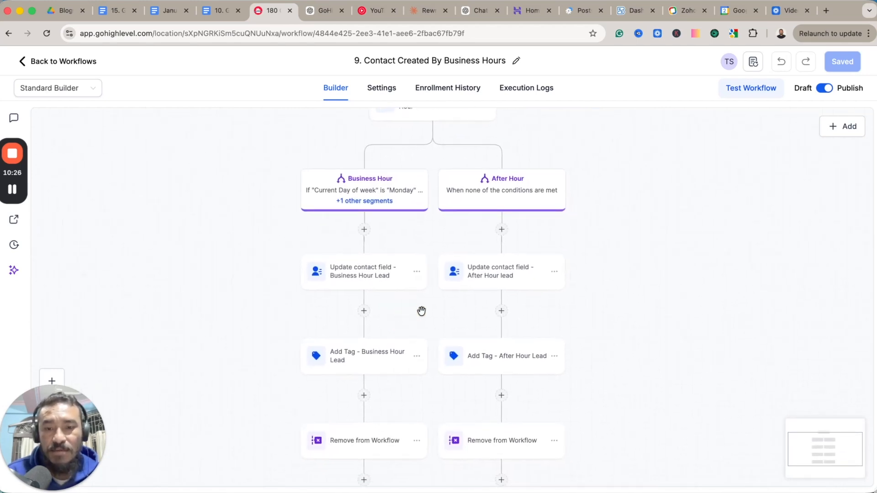
scroll(420, 309, "down", 1)
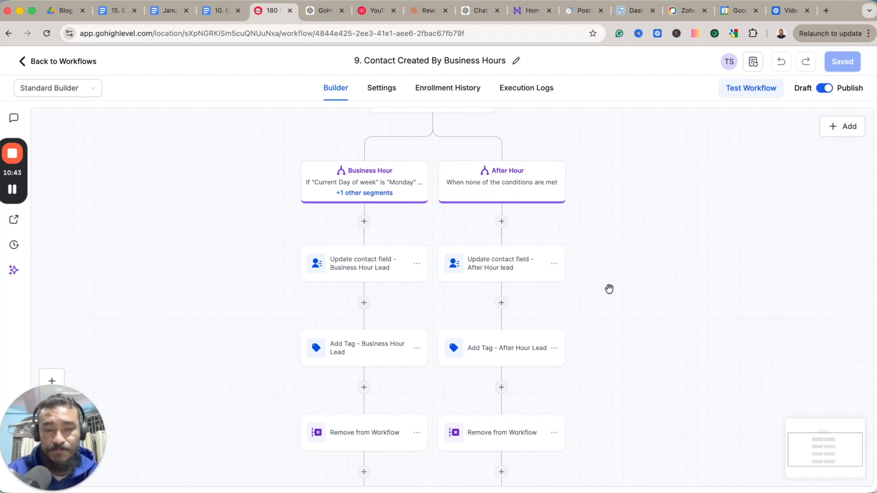
scroll(701, 269, "up", 5)
scroll(699, 274, "up", 2)
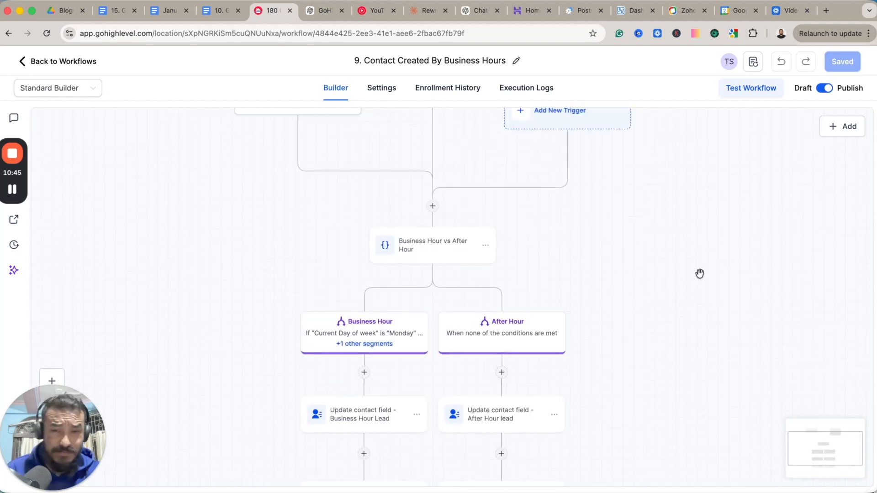